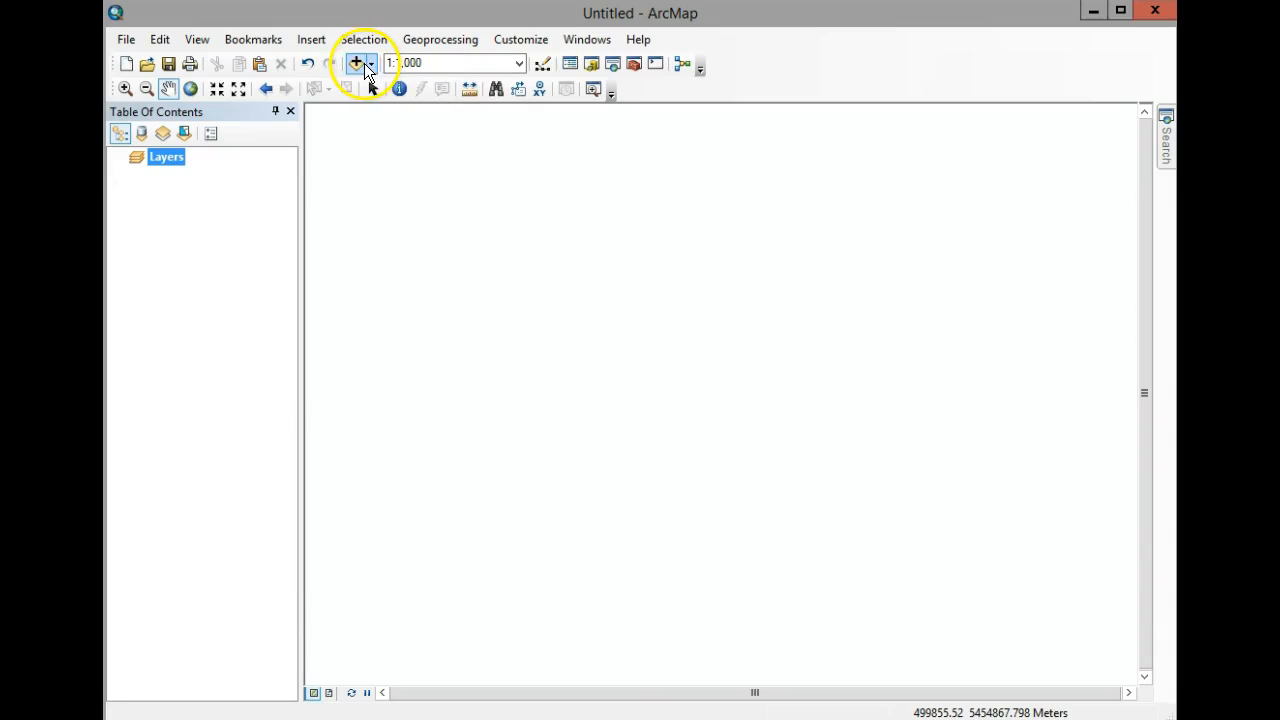
# Step: Make the FitnesssTrail geodatabase in the A12_BCIT_Fitness_Trail folder the map's default geodatabase
pyautogui.click(591, 63)
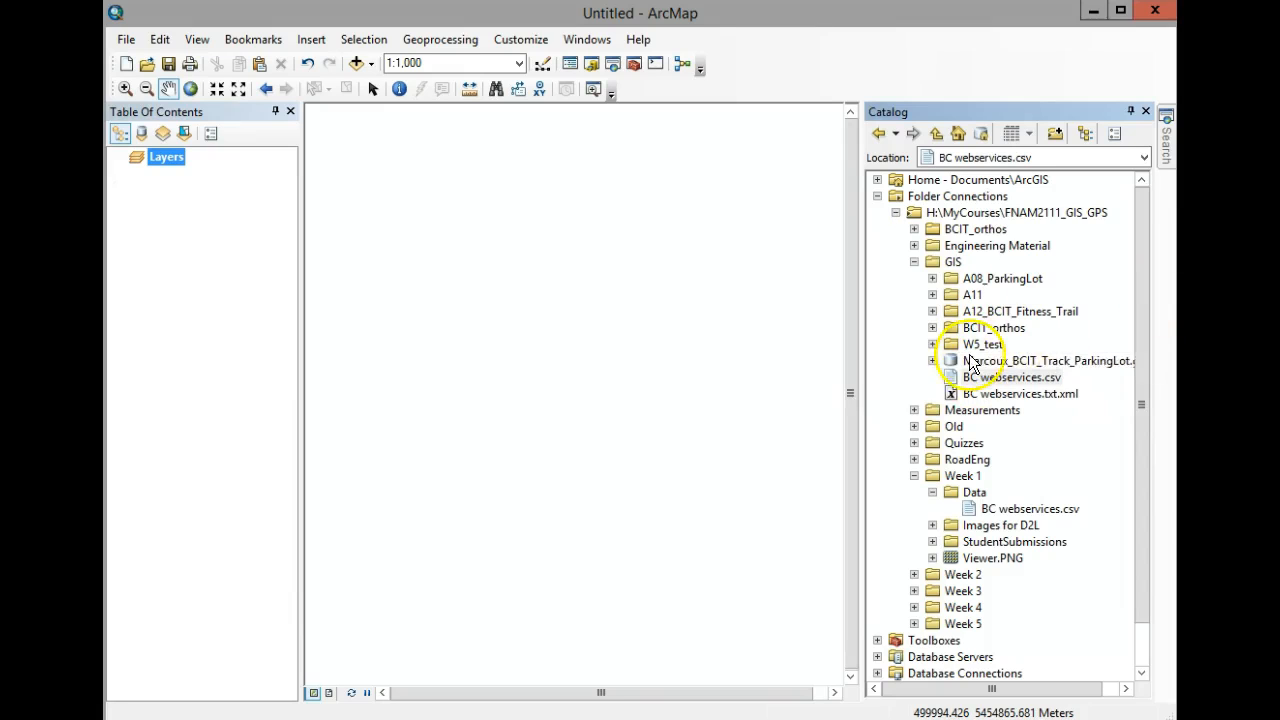
pyautogui.click(932, 311)
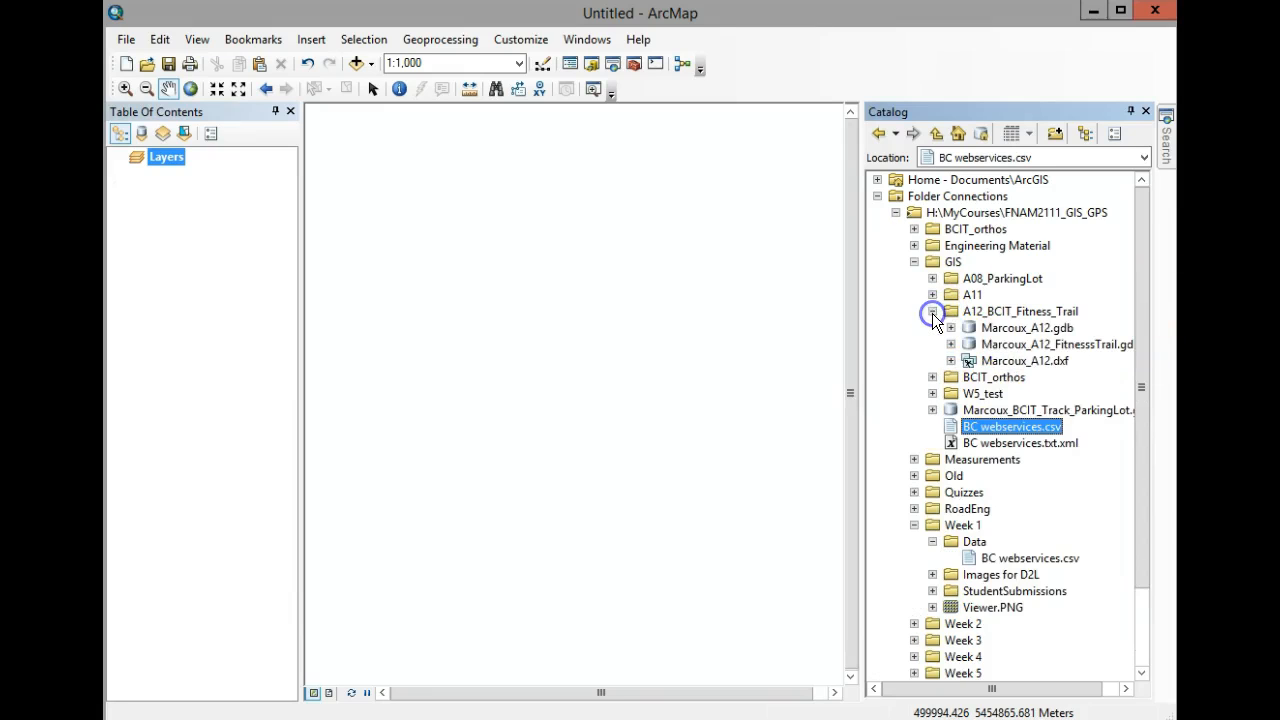
pyautogui.click(1004, 350)
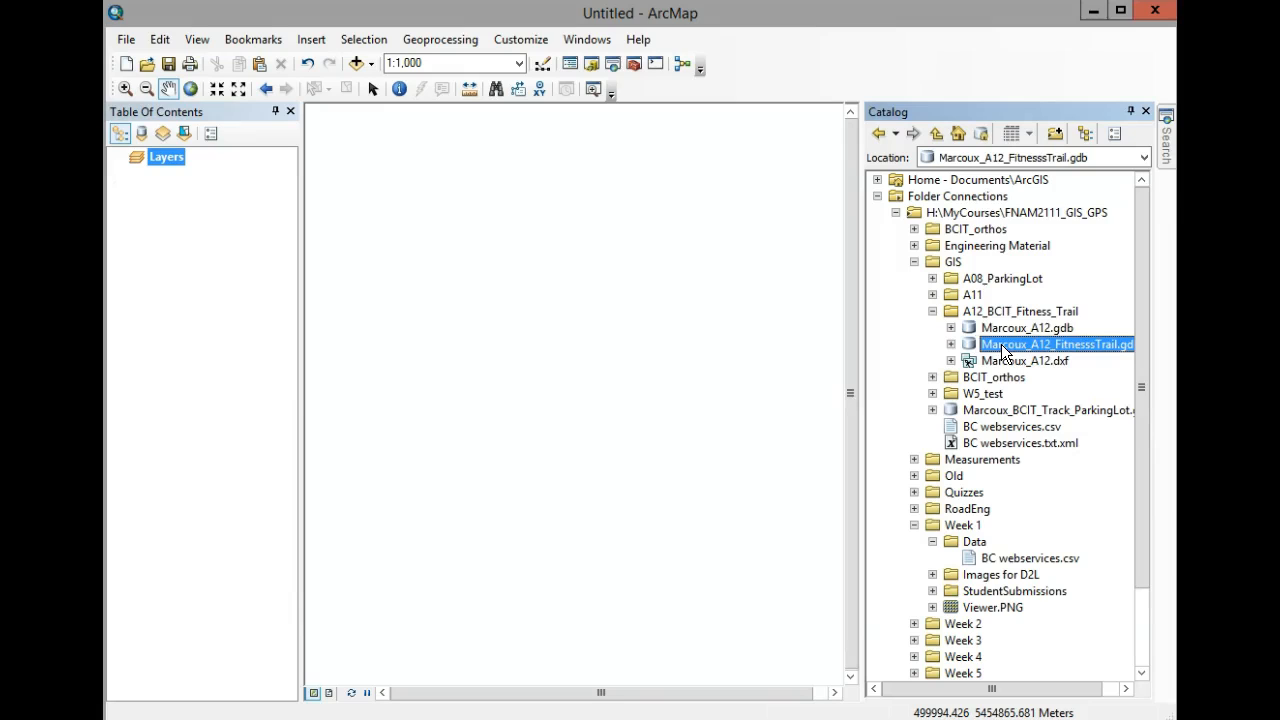
pyautogui.click(981, 134)
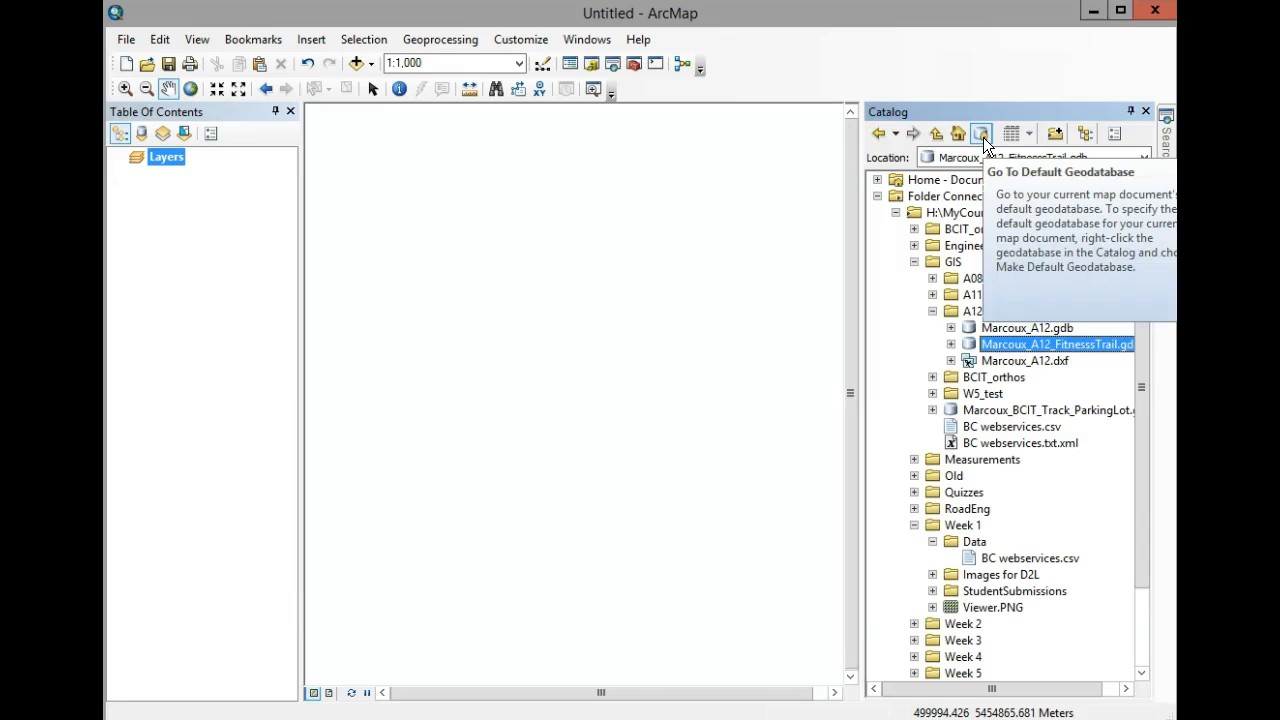
pyautogui.rightClick(1021, 352)
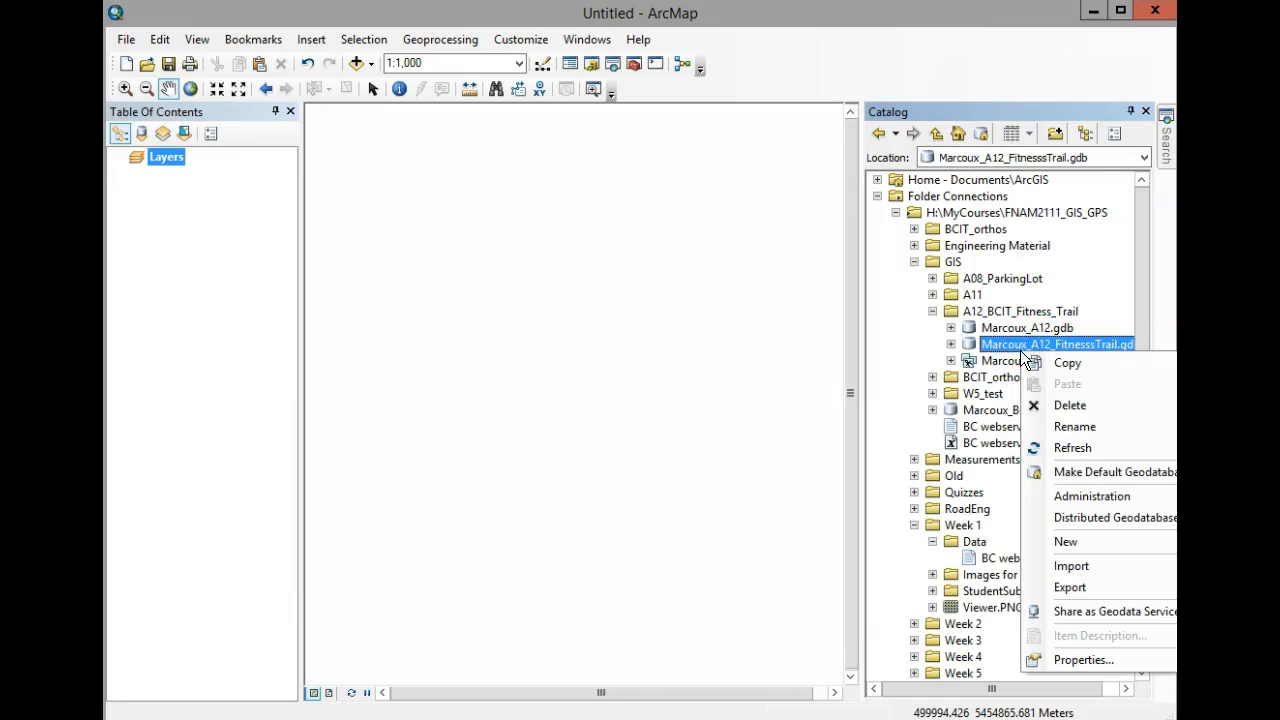
pyautogui.click(1107, 474)
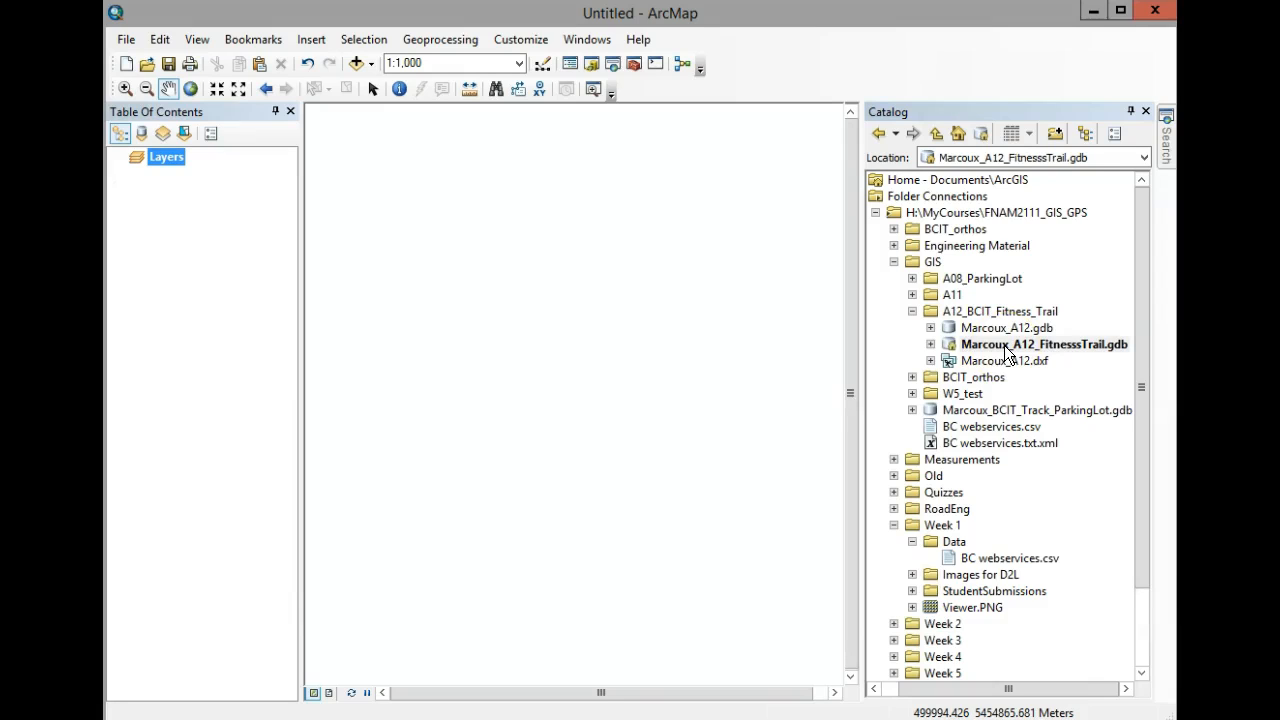
# Step: Add the Sensitive_Grass_Area and Trail feature classes from the Trail_Features dataset to the map
pyautogui.click(931, 344)
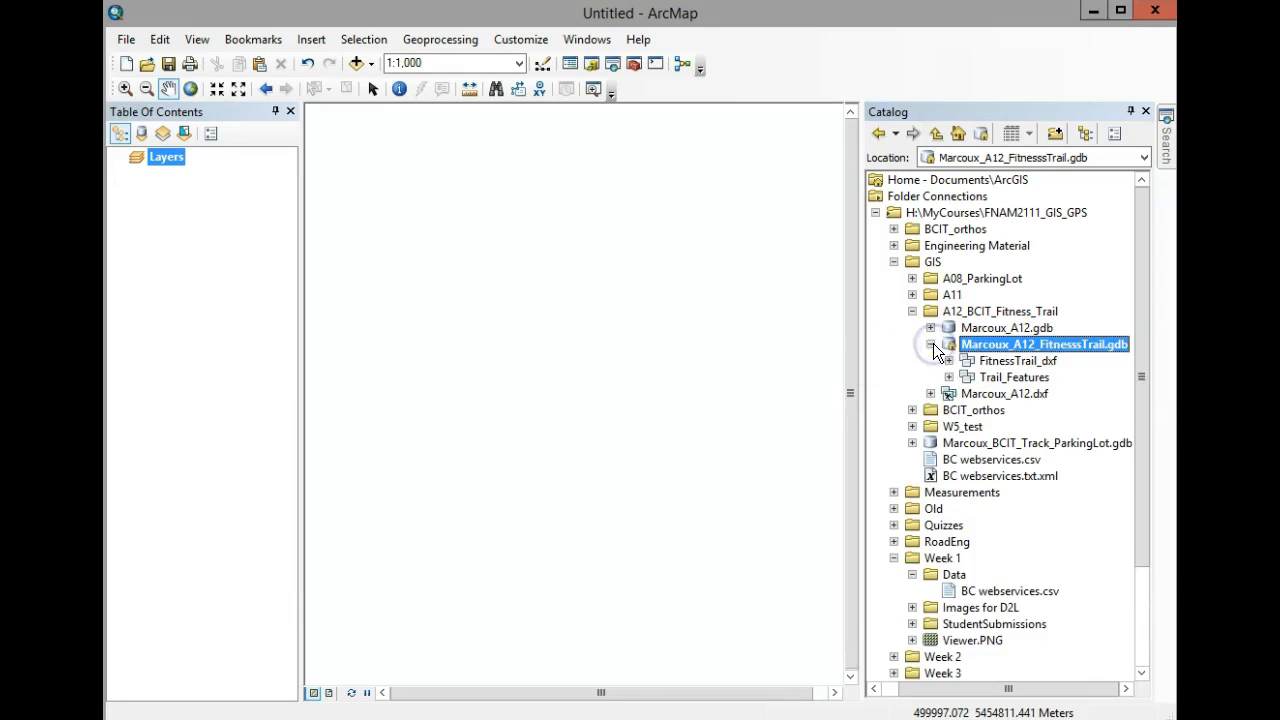
pyautogui.click(948, 376)
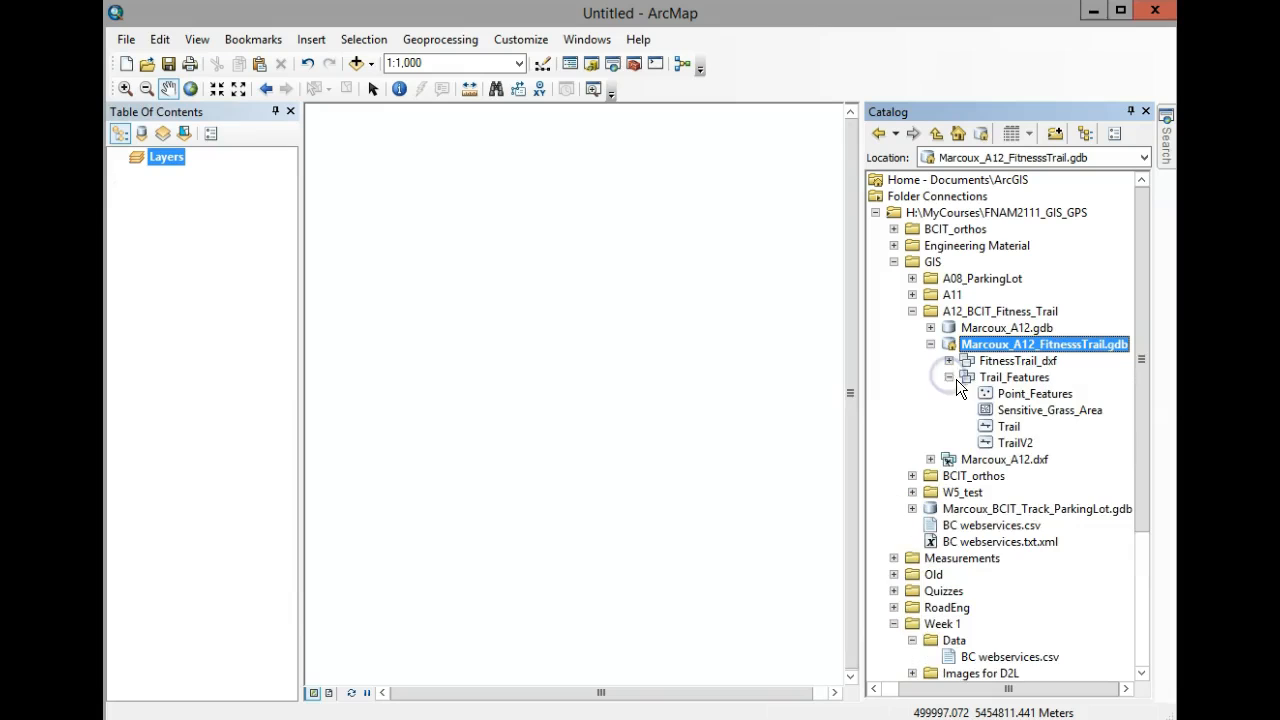
pyautogui.moveTo(1030, 415); pyautogui.dragTo(265, 283)
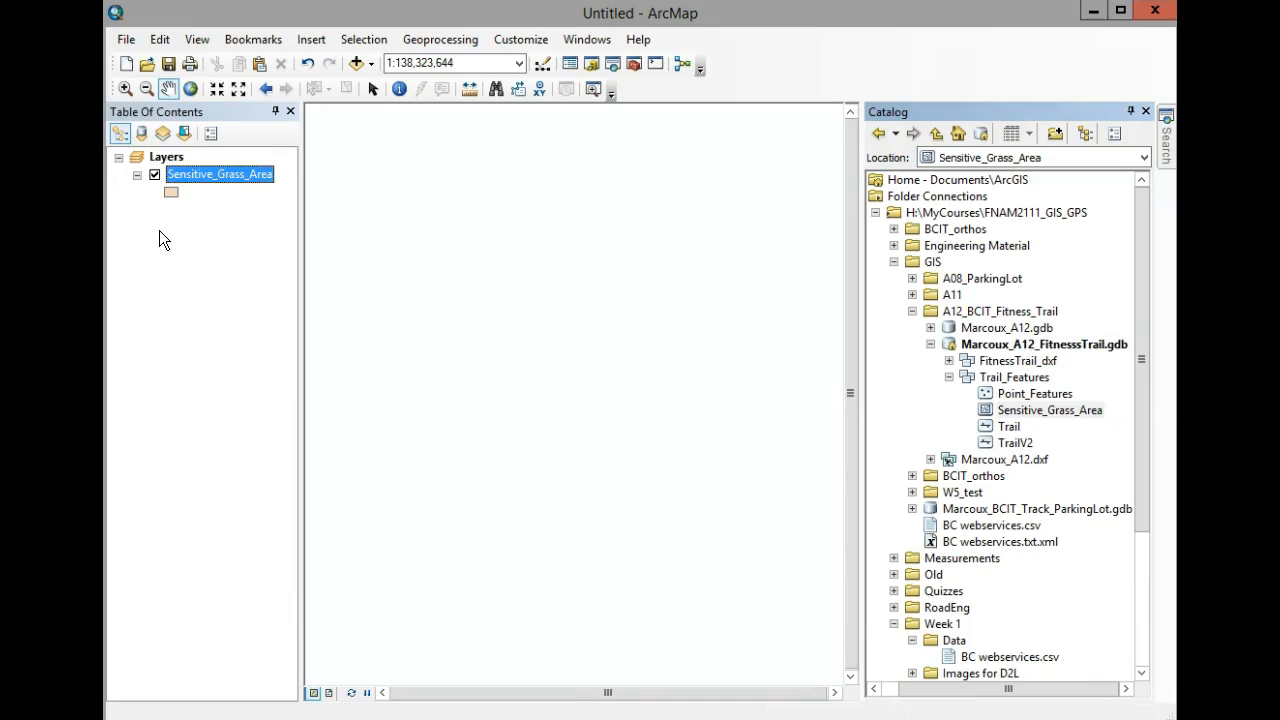
pyautogui.click(158, 190)
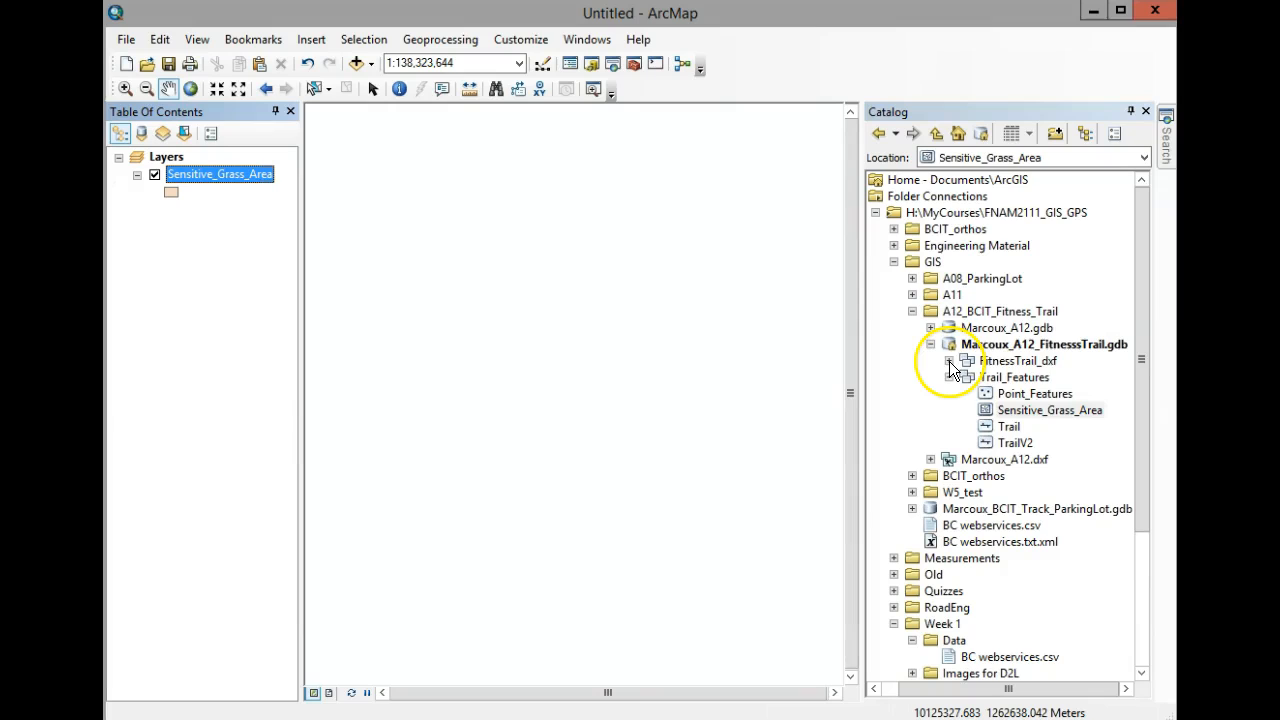
pyautogui.moveTo(1008, 427); pyautogui.dragTo(167, 217)
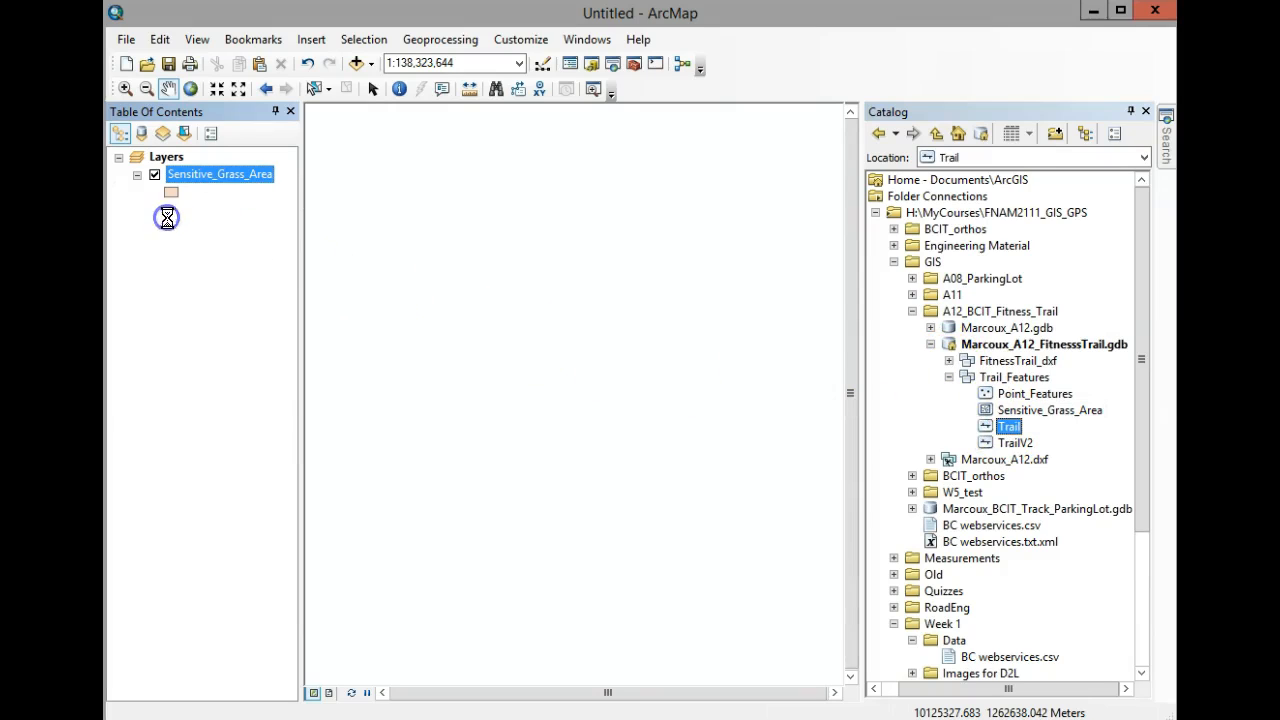
# Step: Add the Polyline feature class from the FitnessTrail_dxf dataset to the map and close the Search and Catalog windows
pyautogui.click(948, 361)
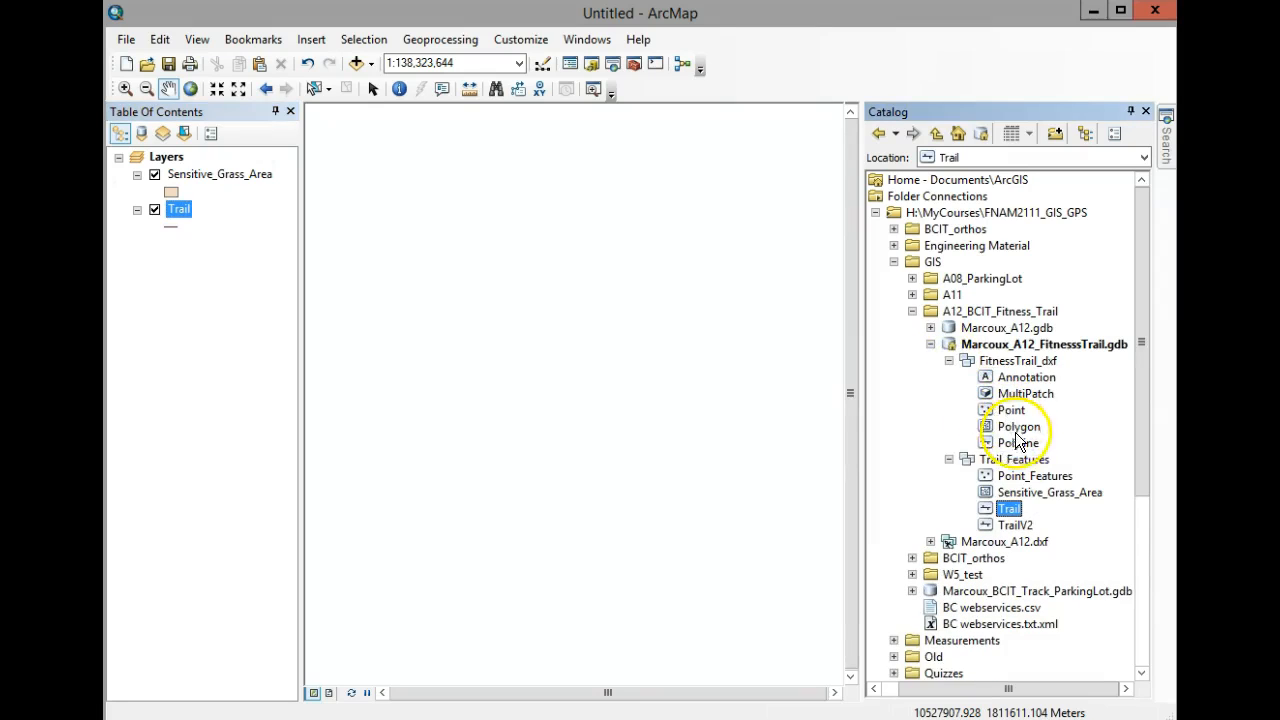
pyautogui.moveTo(1022, 447); pyautogui.dragTo(217, 241)
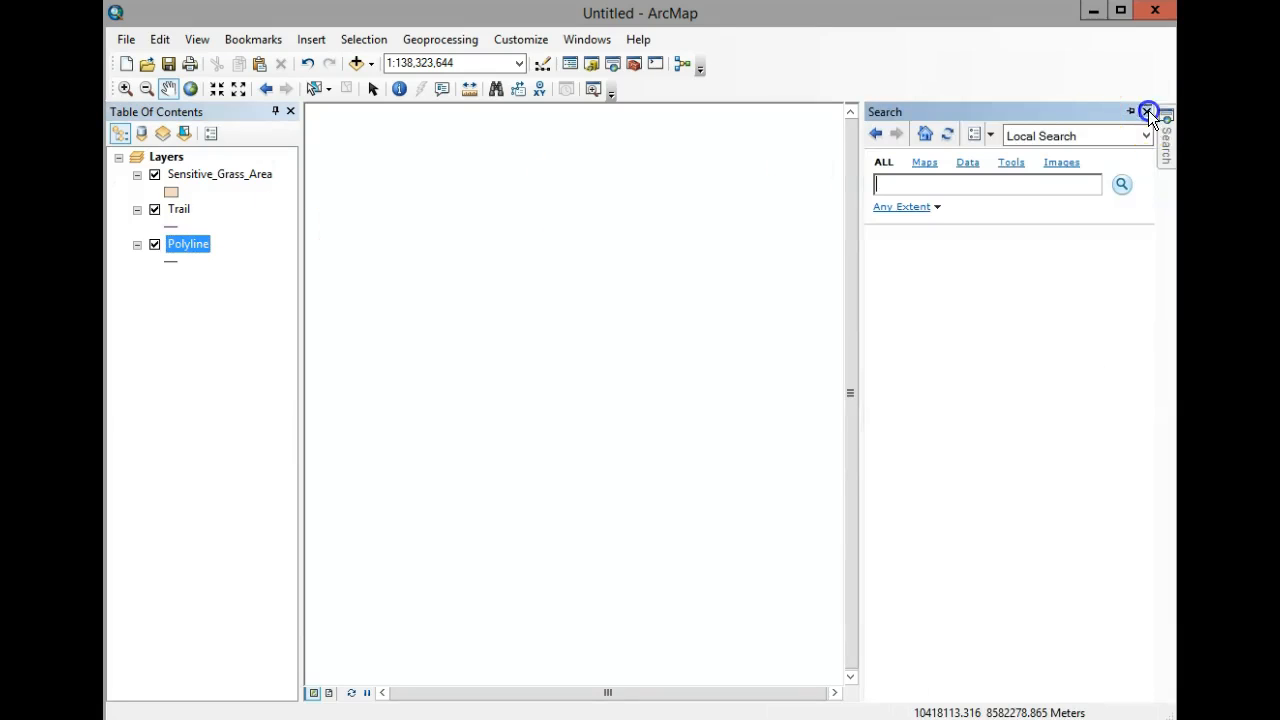
pyautogui.click(1148, 111)
pyautogui.click(1152, 111)
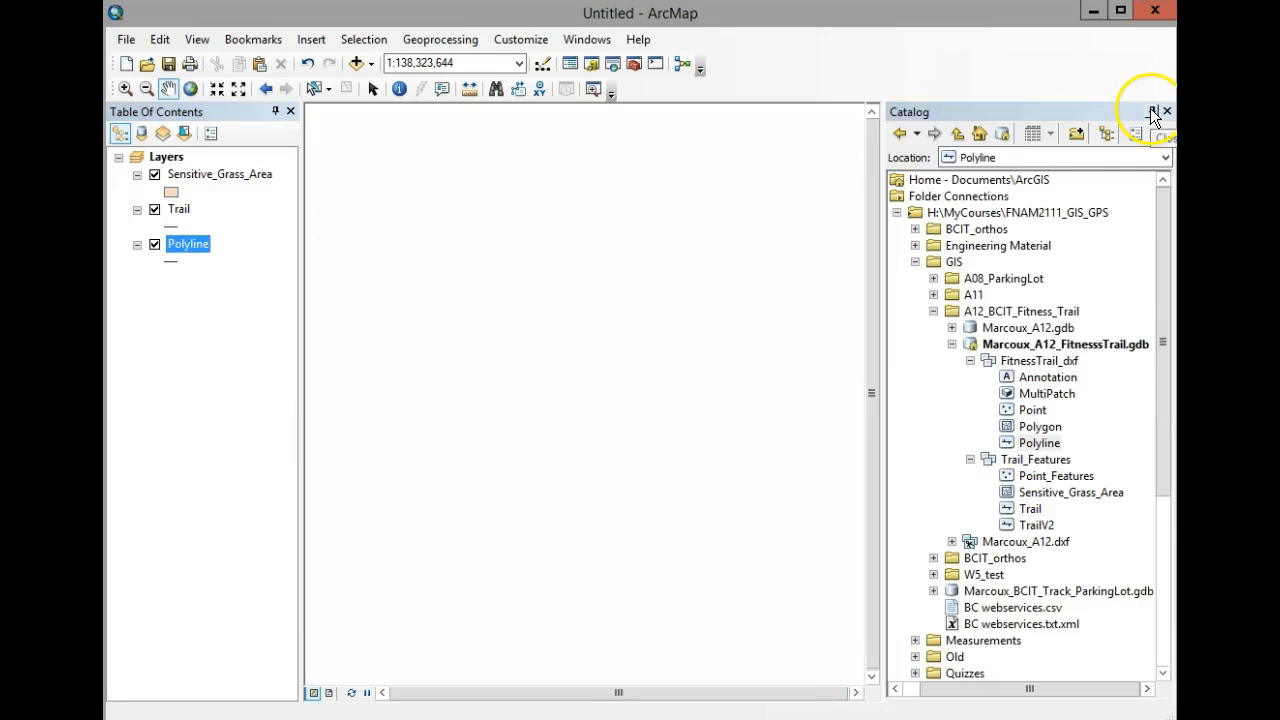
pyautogui.click(1166, 111)
# Step: Move the Polyline layer above Trail and Sensitive_Grass_Area, and zoom the map to its extent
pyautogui.moveTo(165, 243); pyautogui.dragTo(196, 163)
pyautogui.moveTo(177, 250); pyautogui.dragTo(191, 204)
pyautogui.rightClick(194, 172)
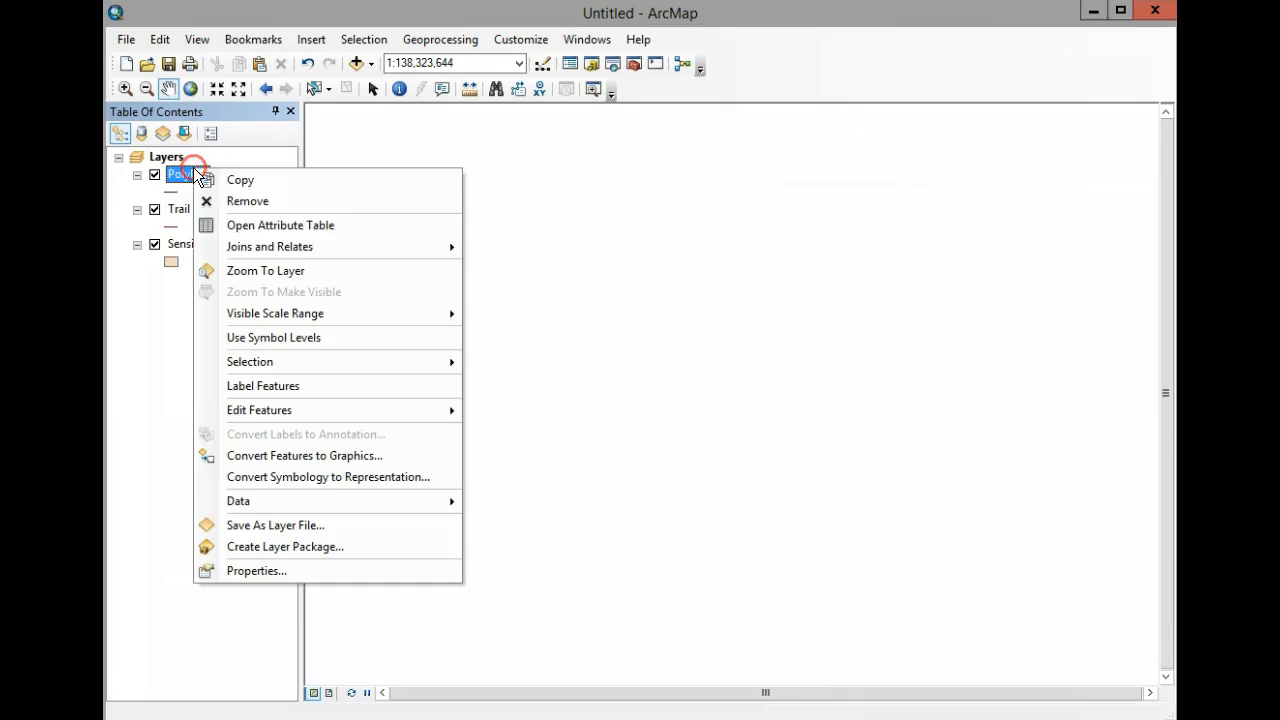
pyautogui.click(258, 272)
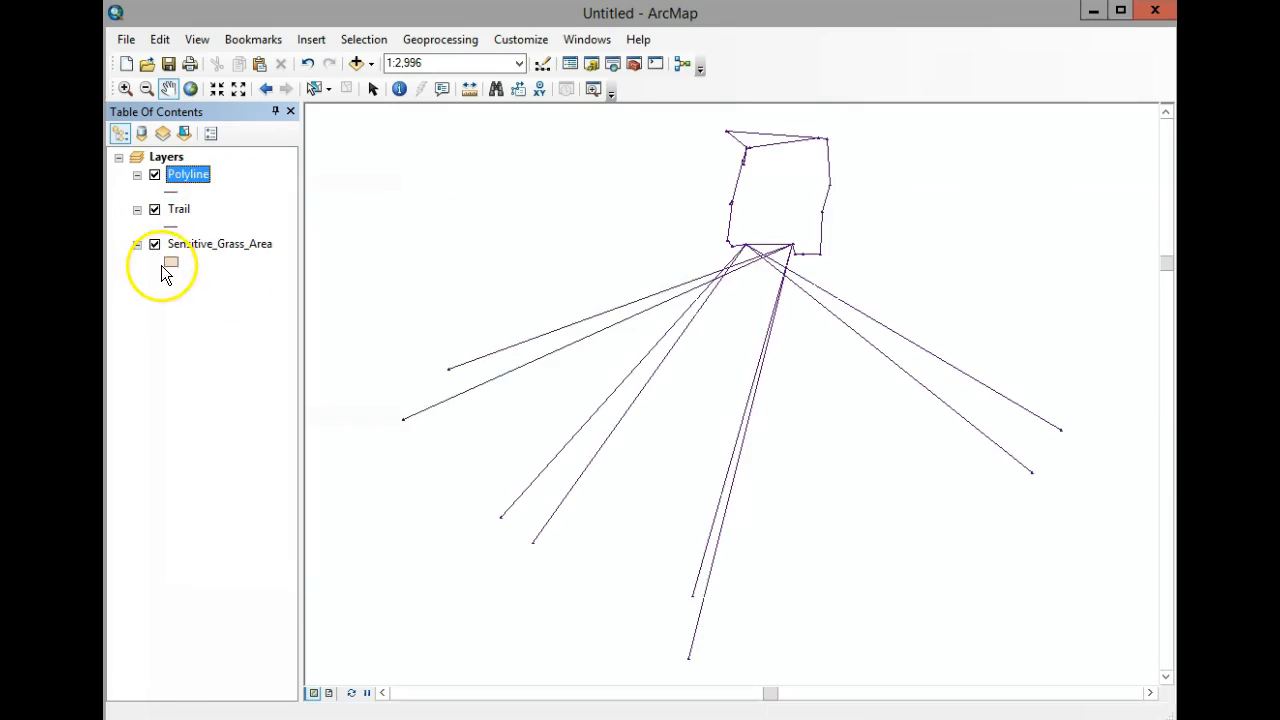
# Step: Examine where the long sight lines of the Polyline layer cross just south of the closed traverse
pyautogui.moveTo(626, 349); pyautogui.dragTo(511, 545)
pyautogui.scroll(1, 677, 491)
pyautogui.scroll(-6, 669, 489)
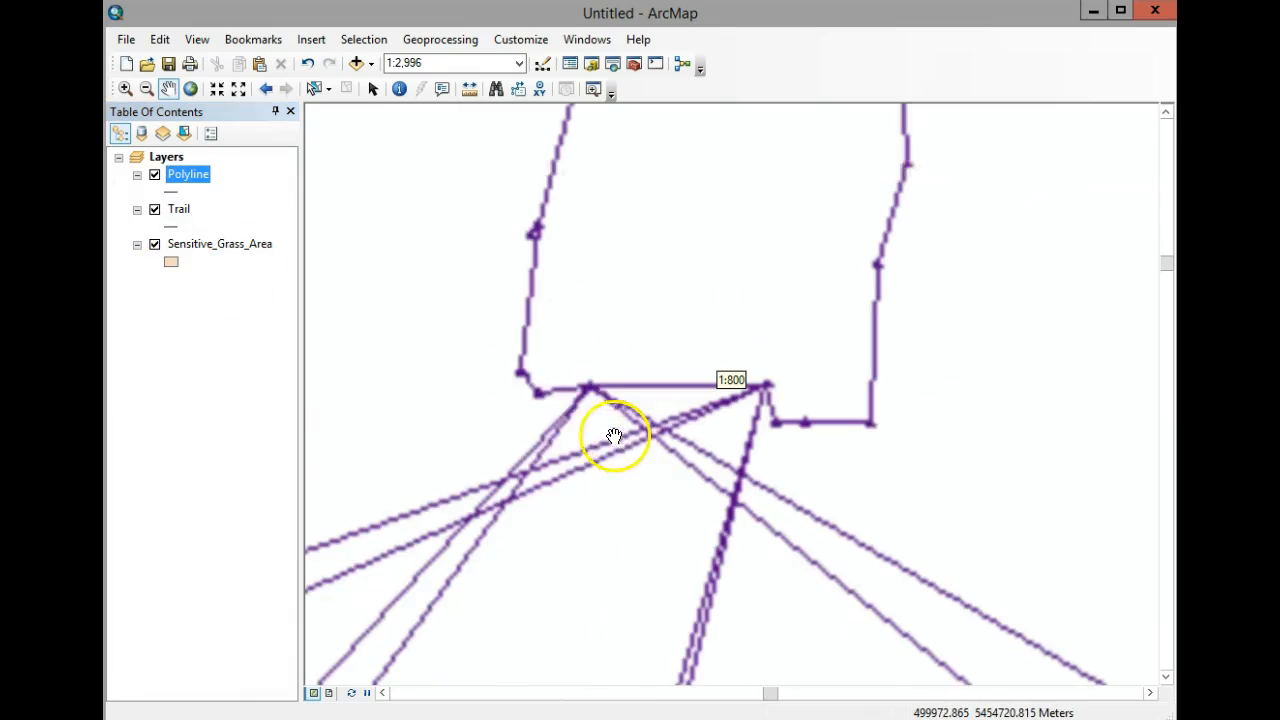
pyautogui.moveTo(629, 557); pyautogui.dragTo(686, 460)
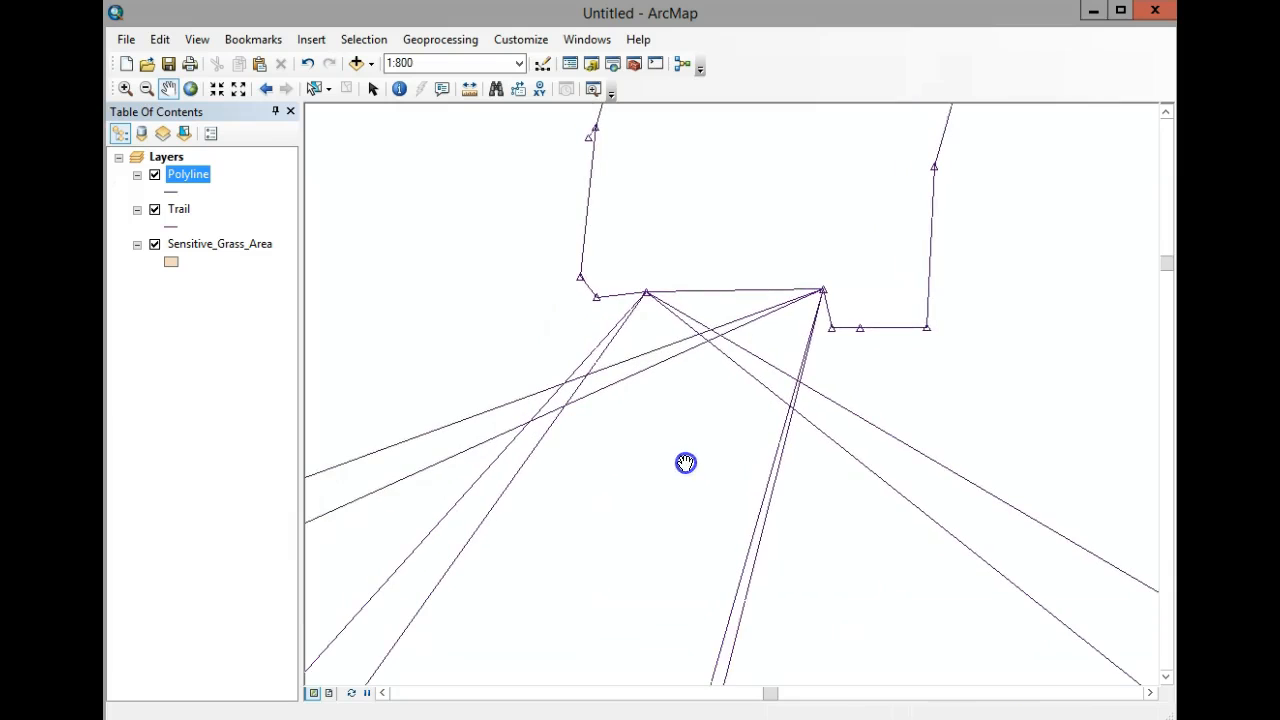
pyautogui.scroll(-2, 670, 467)
pyautogui.scroll(3, 670, 467)
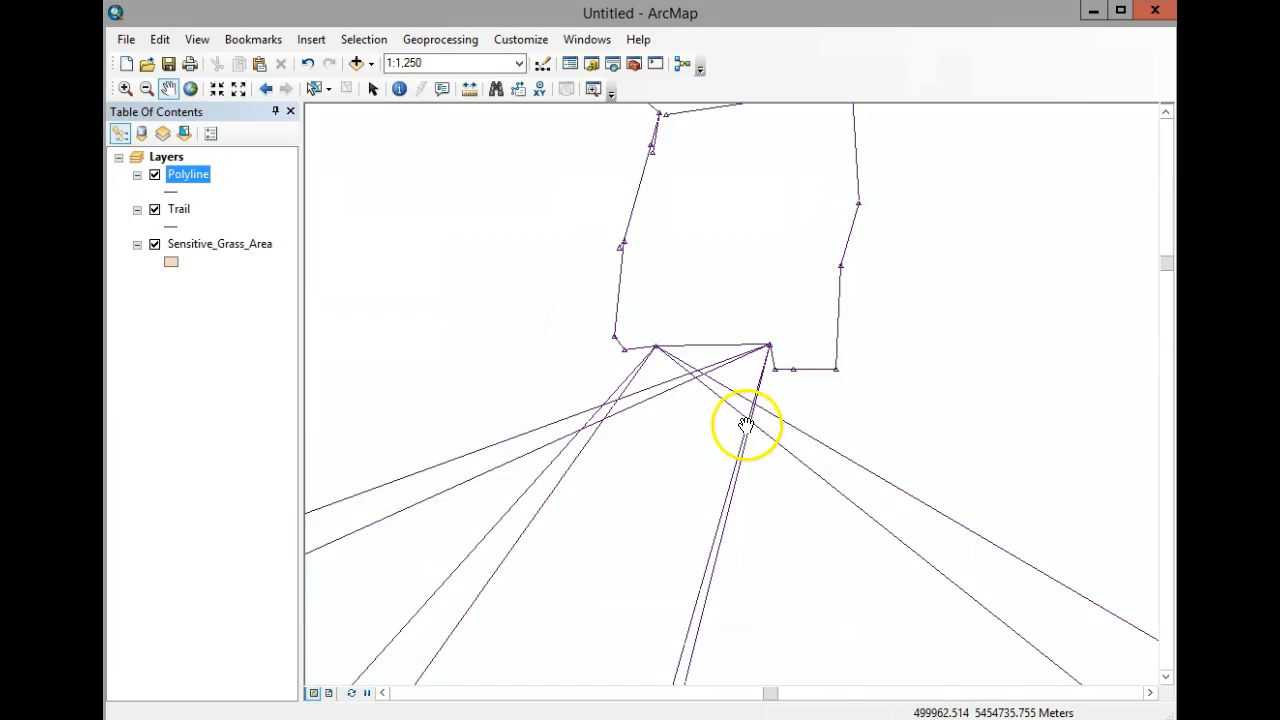
pyautogui.click(753, 405)
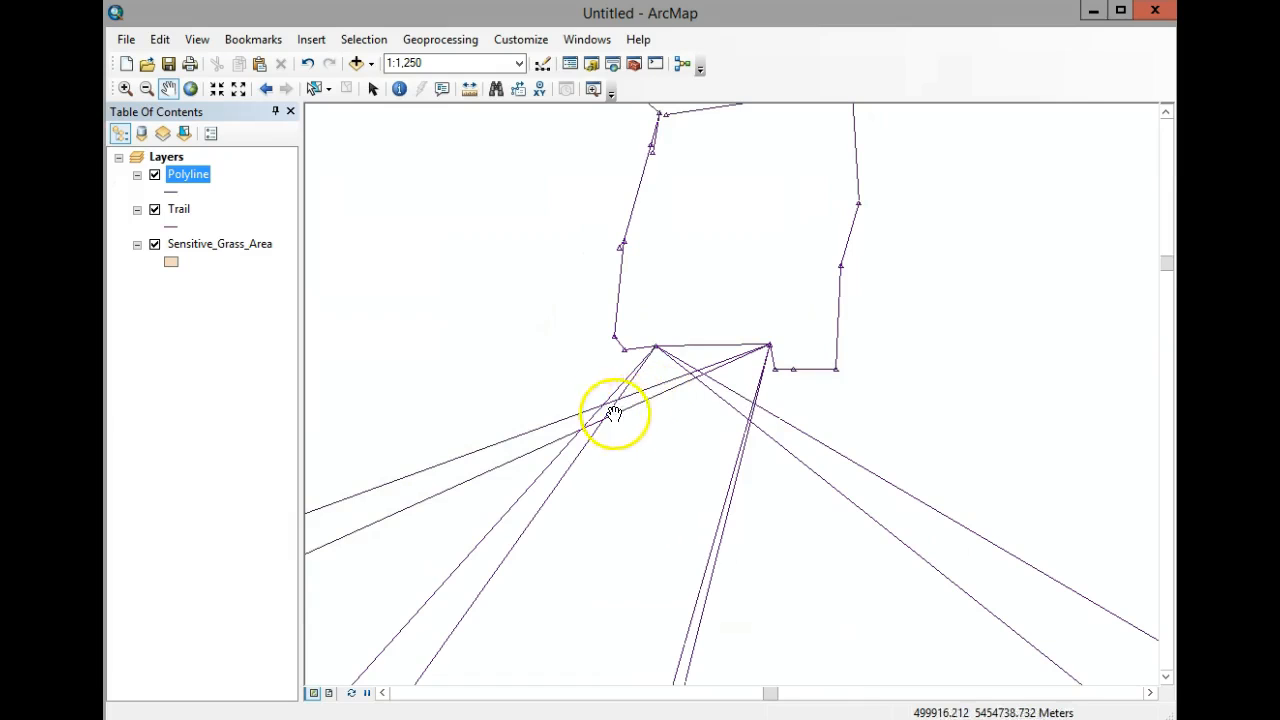
# Step: Start adding data and browse up from the Trail_Features dataset to the top-level list of connections
pyautogui.click(355, 64)
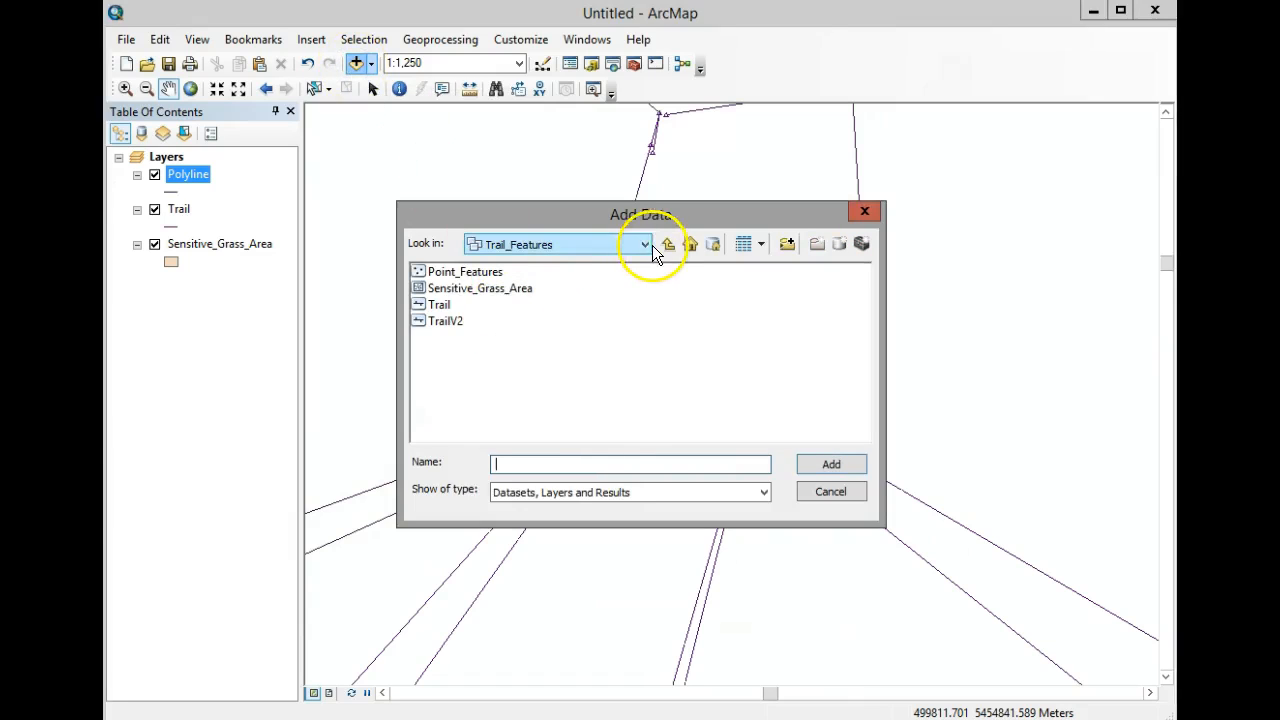
pyautogui.click(669, 244)
pyautogui.click(670, 244)
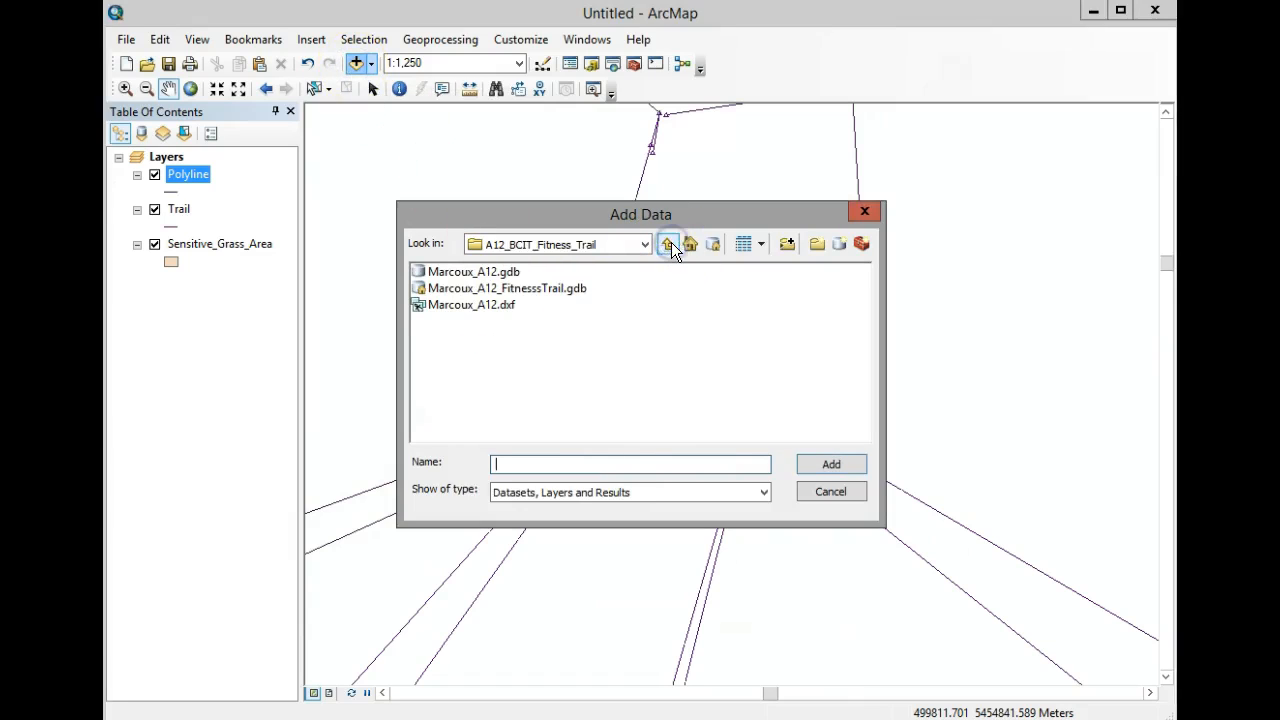
pyautogui.click(669, 244)
pyautogui.click(668, 244)
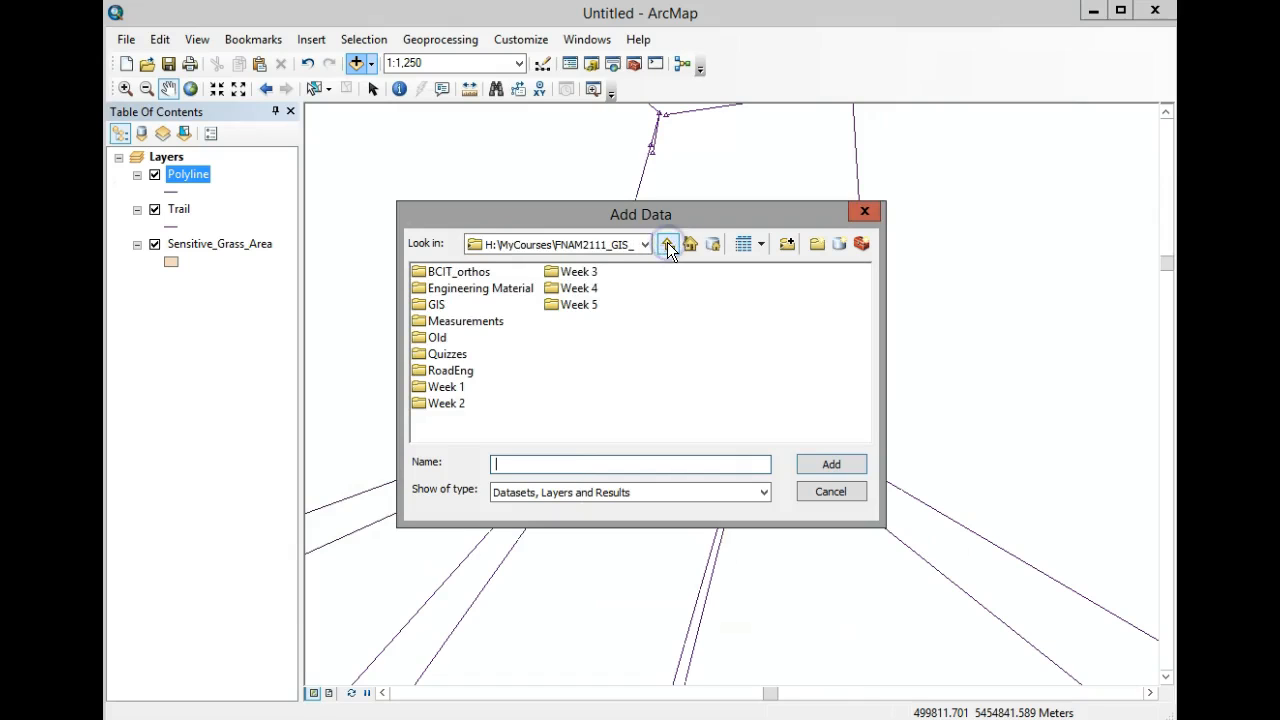
pyautogui.click(667, 244)
pyautogui.click(667, 244)
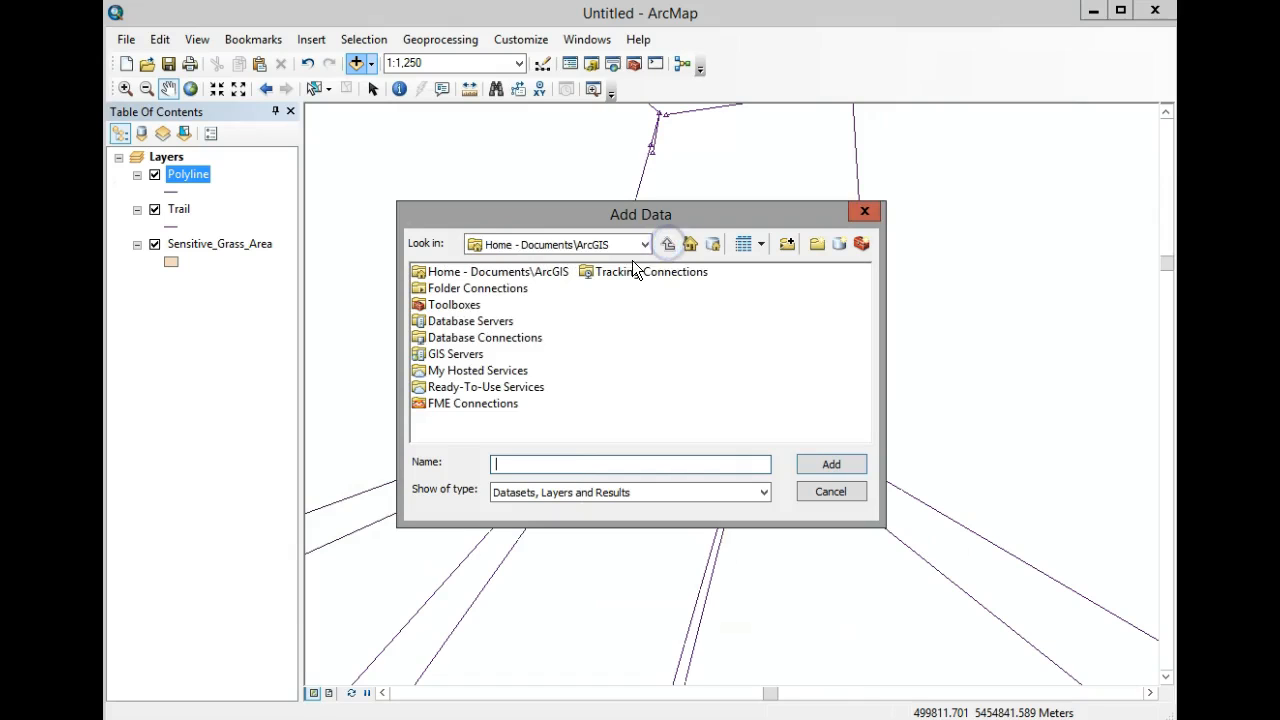
# Step: Add the British Columbia Imagery layer to the map from regional_mosaics in the Images folder under GIS Servers
pyautogui.doubleClick(448, 356)
pyautogui.doubleClick(466, 354)
pyautogui.click(484, 273)
pyautogui.doubleClick(484, 273)
pyautogui.doubleClick(437, 270)
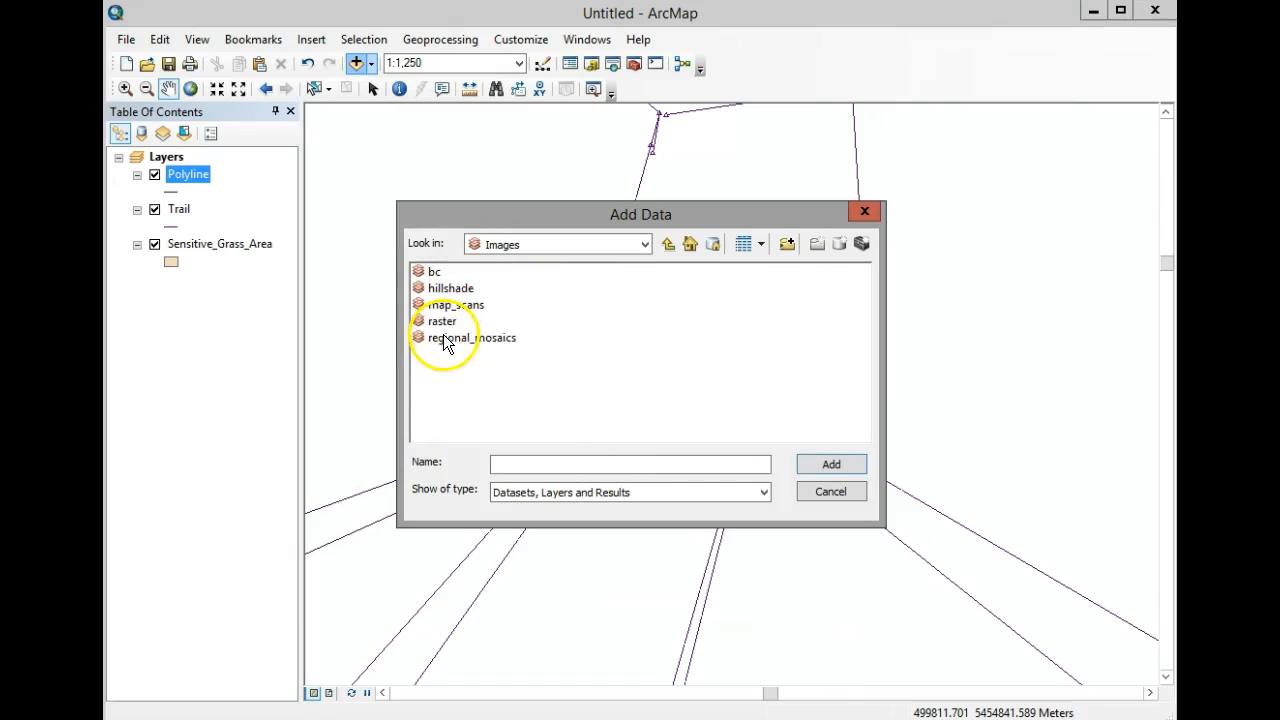
pyautogui.doubleClick(446, 340)
pyautogui.click(763, 386)
pyautogui.click(758, 369)
pyautogui.click(848, 463)
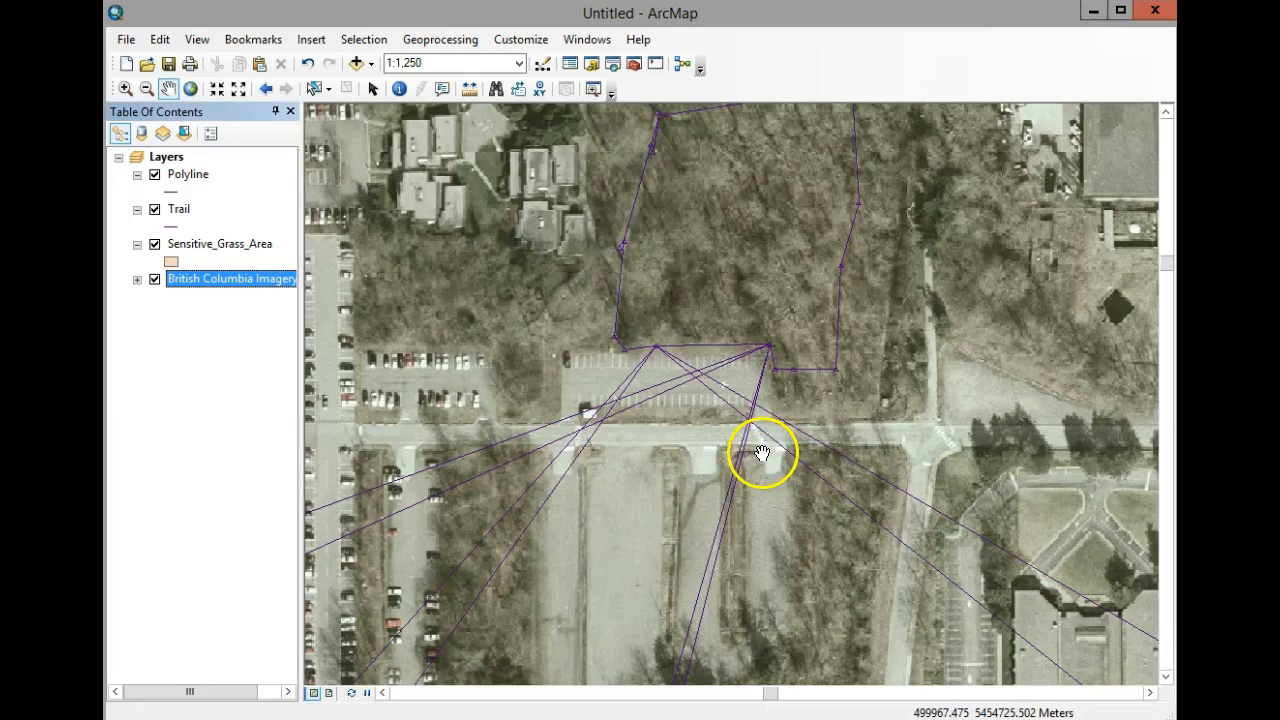
# Step: Show the Editor toolbar and dock it in the same row as the map navigation tools
pyautogui.scroll(2, 725, 457)
pyautogui.scroll(-3, 725, 457)
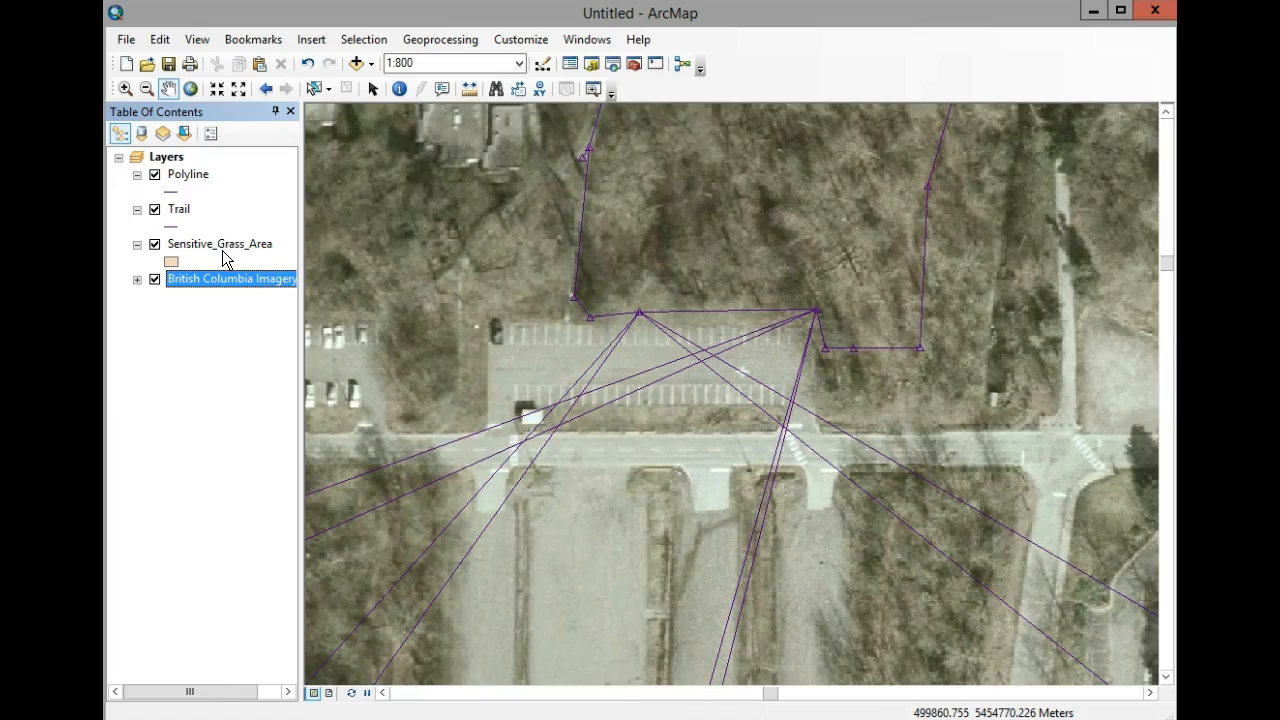
pyautogui.click(510, 42)
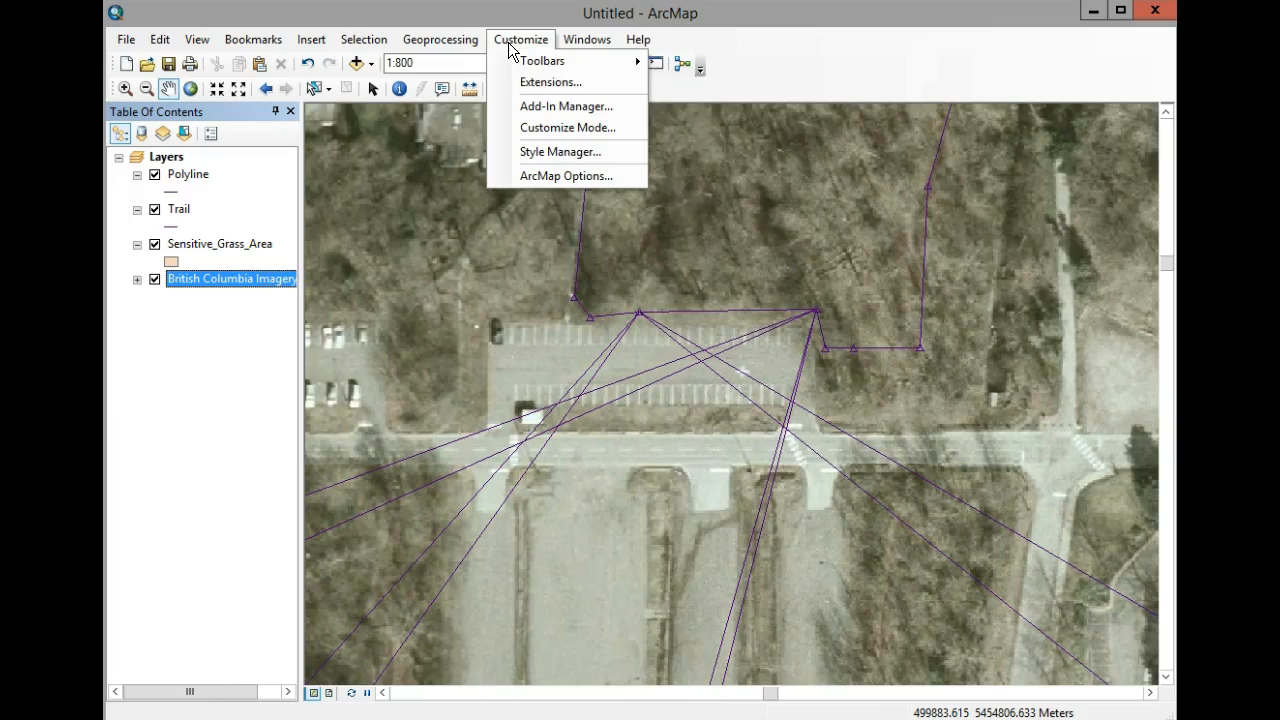
pyautogui.moveTo(540, 61)
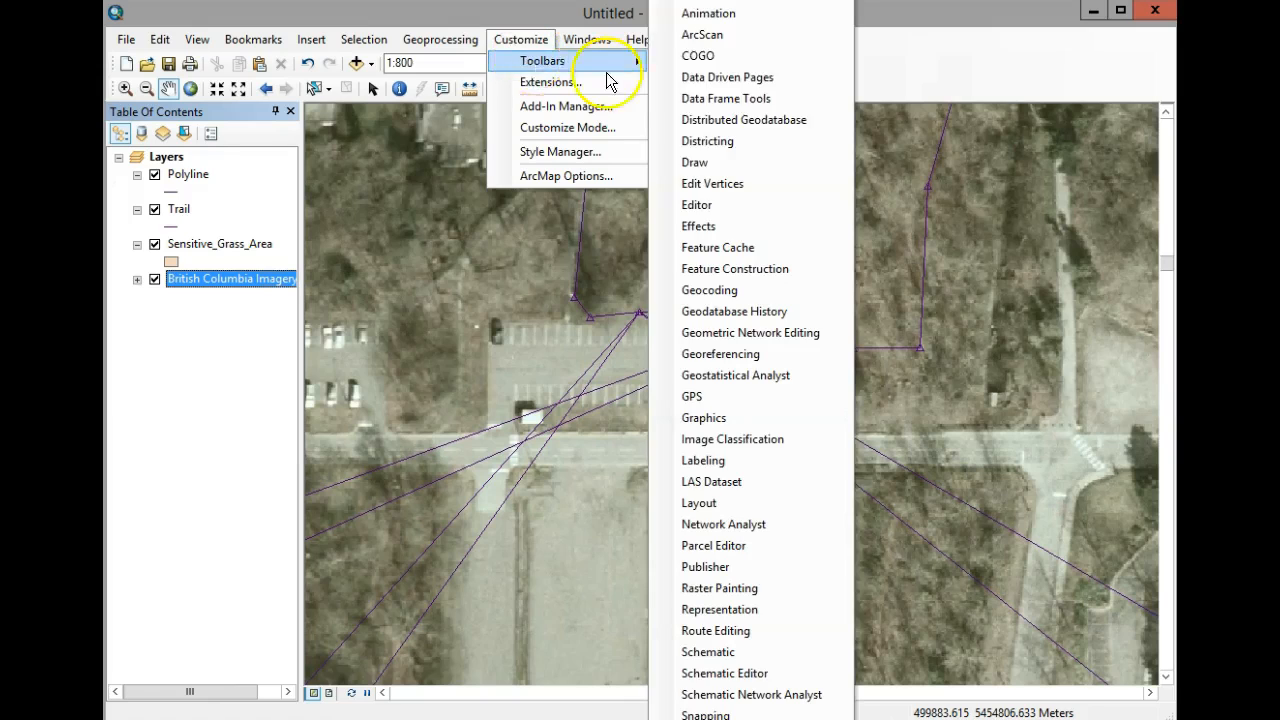
pyautogui.click(712, 205)
pyautogui.moveTo(530, 122); pyautogui.dragTo(953, 66)
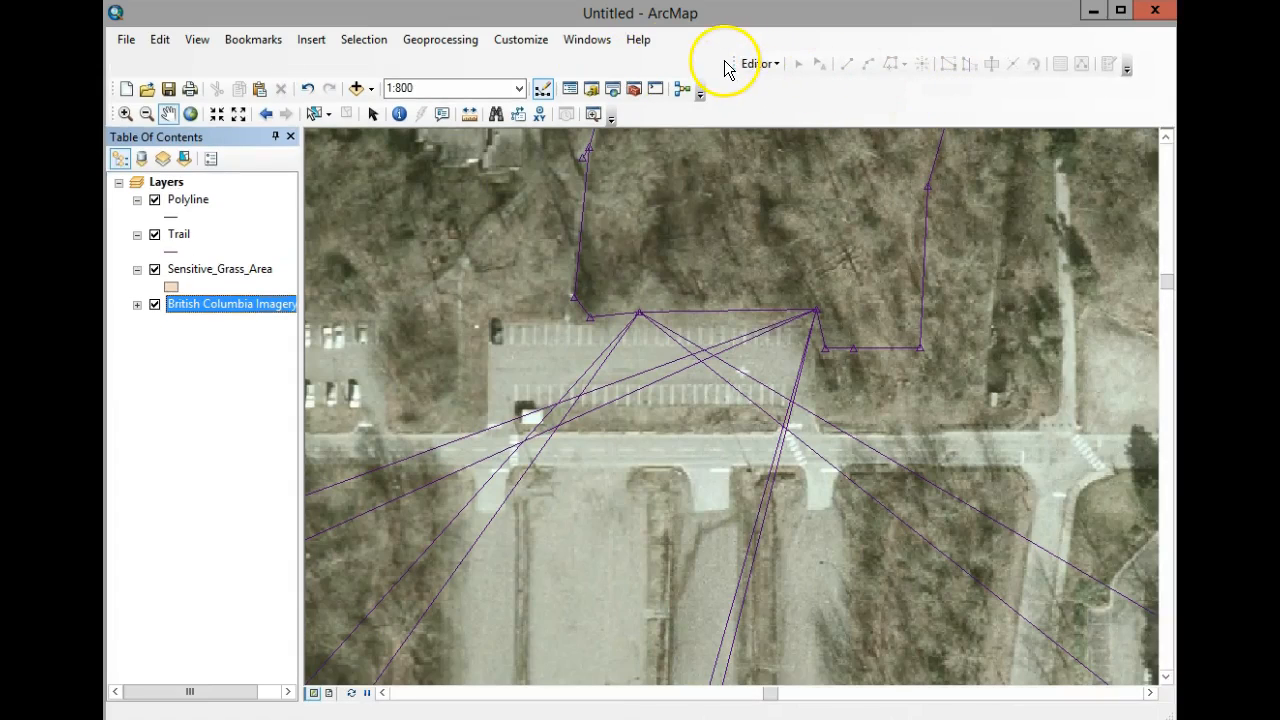
pyautogui.moveTo(726, 77)
pyautogui.mouseDown()
pyautogui.moveTo(723, 103)
pyautogui.moveTo(730, 84)
pyautogui.mouseUp()
# Step: Start an edit session on the file geodatabase that contains the Sensitive_Grass_Area layer
pyautogui.click(775, 90)
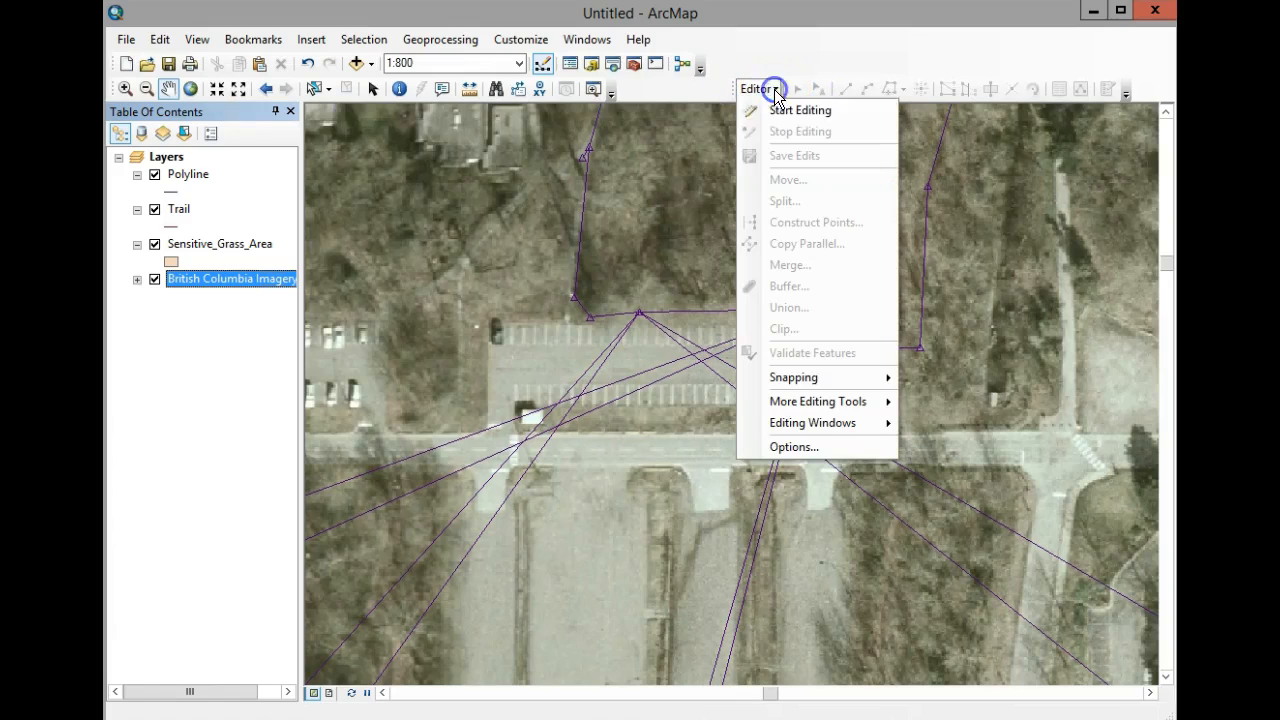
pyautogui.click(779, 106)
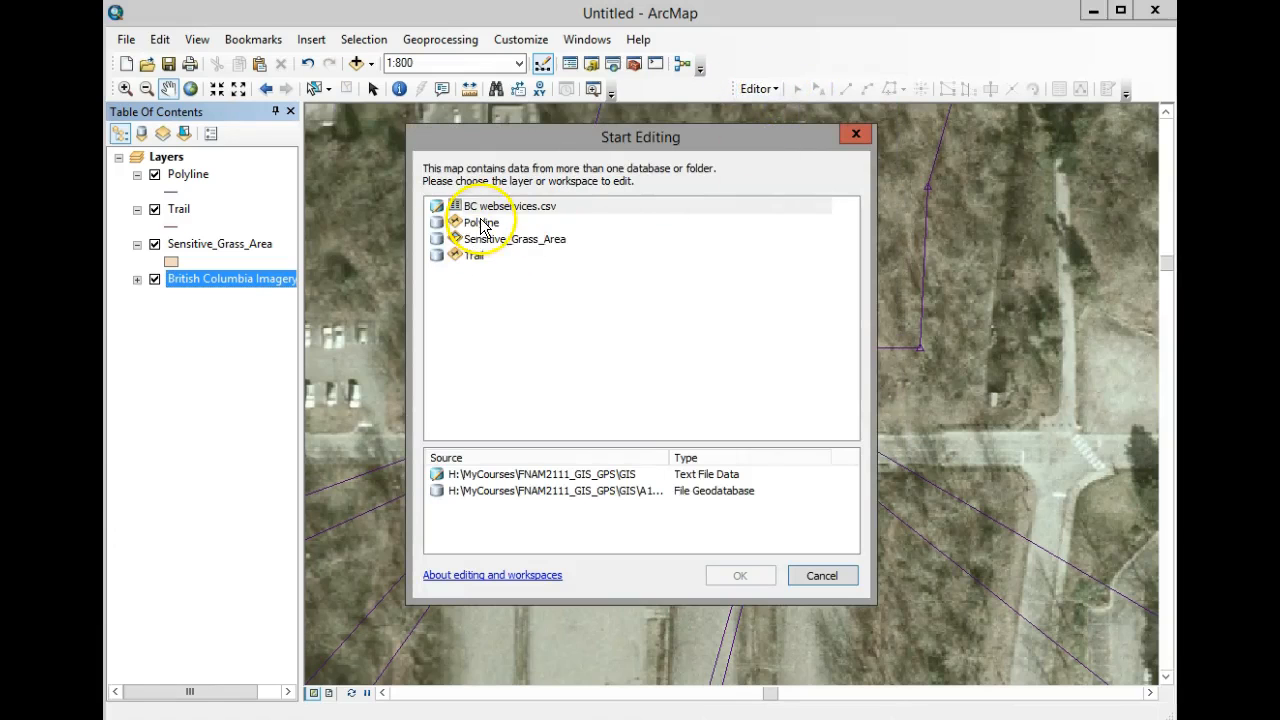
pyautogui.moveTo(525, 148); pyautogui.dragTo(666, 134)
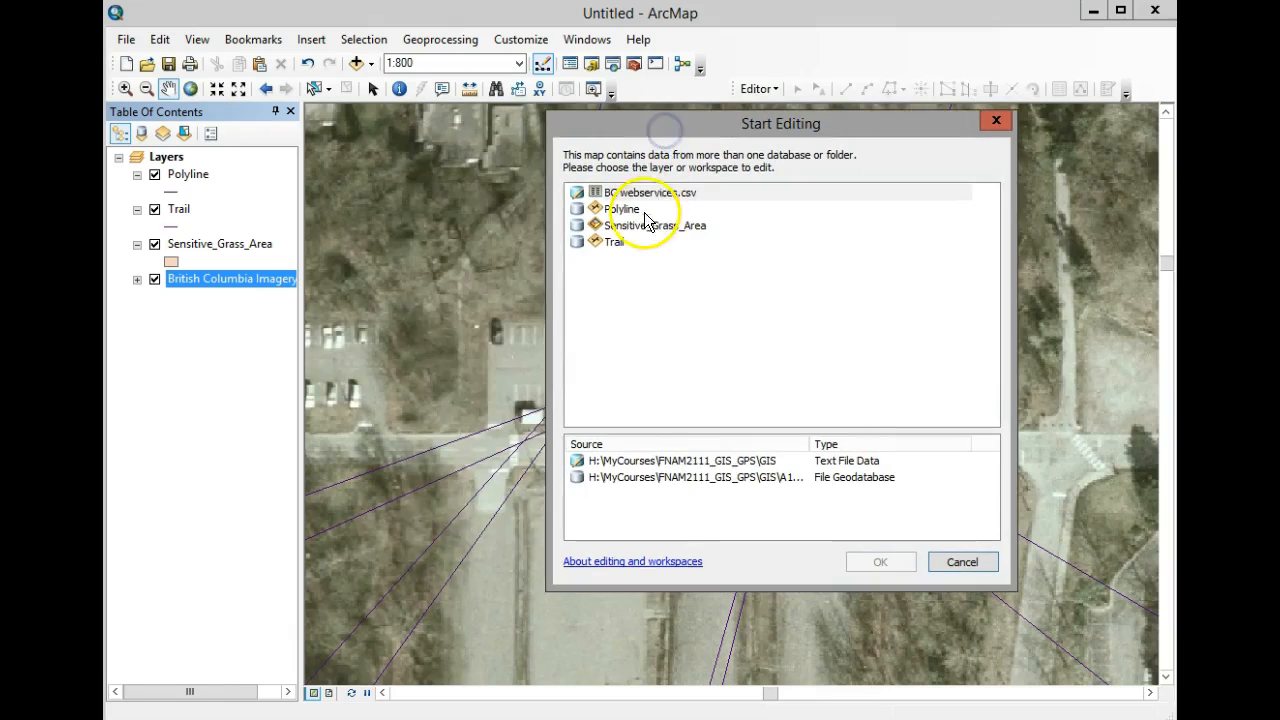
pyautogui.click(633, 227)
pyautogui.click(676, 232)
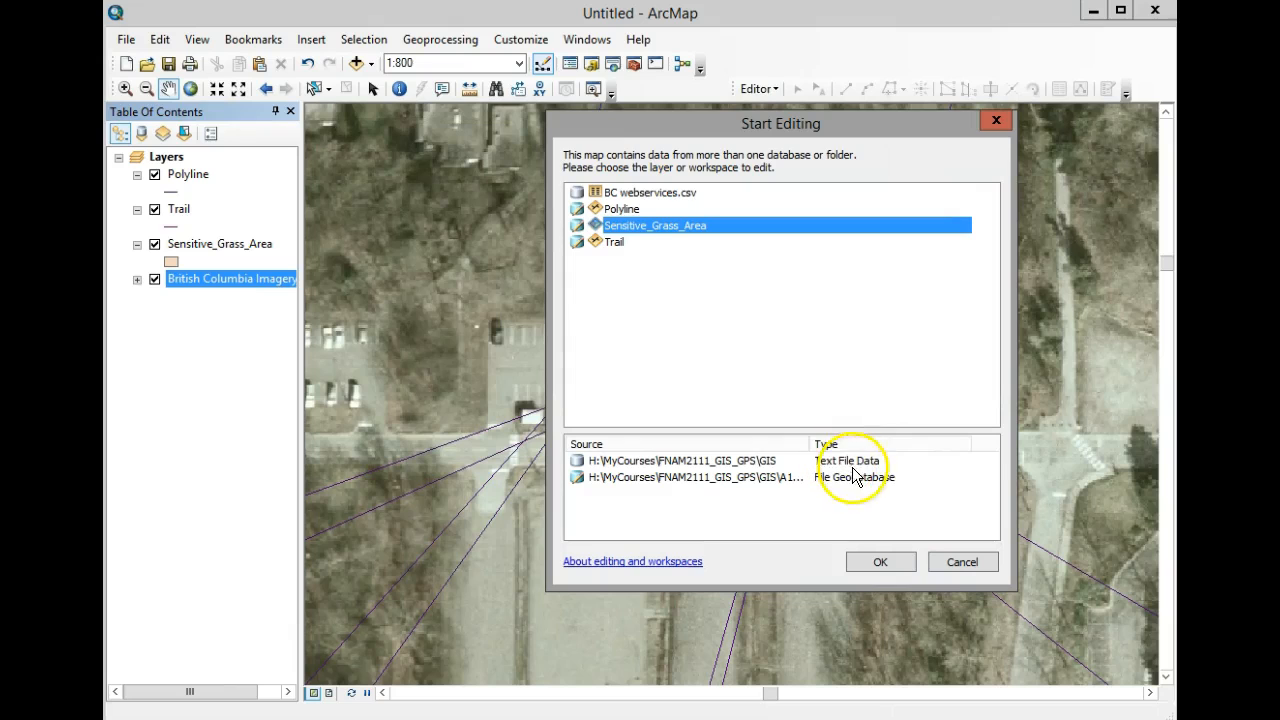
pyautogui.click(888, 563)
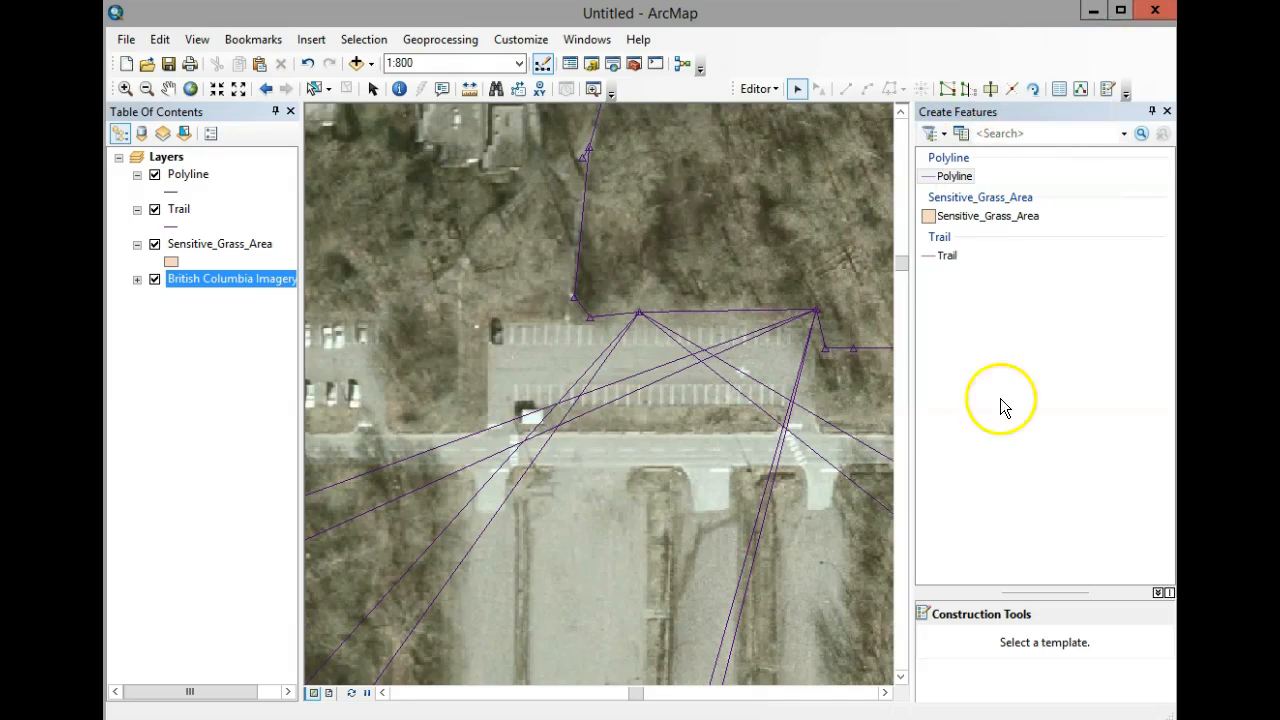
# Step: Activate the Polygon construction tool for the Sensitive_Grass_Area feature template
pyautogui.click(970, 218)
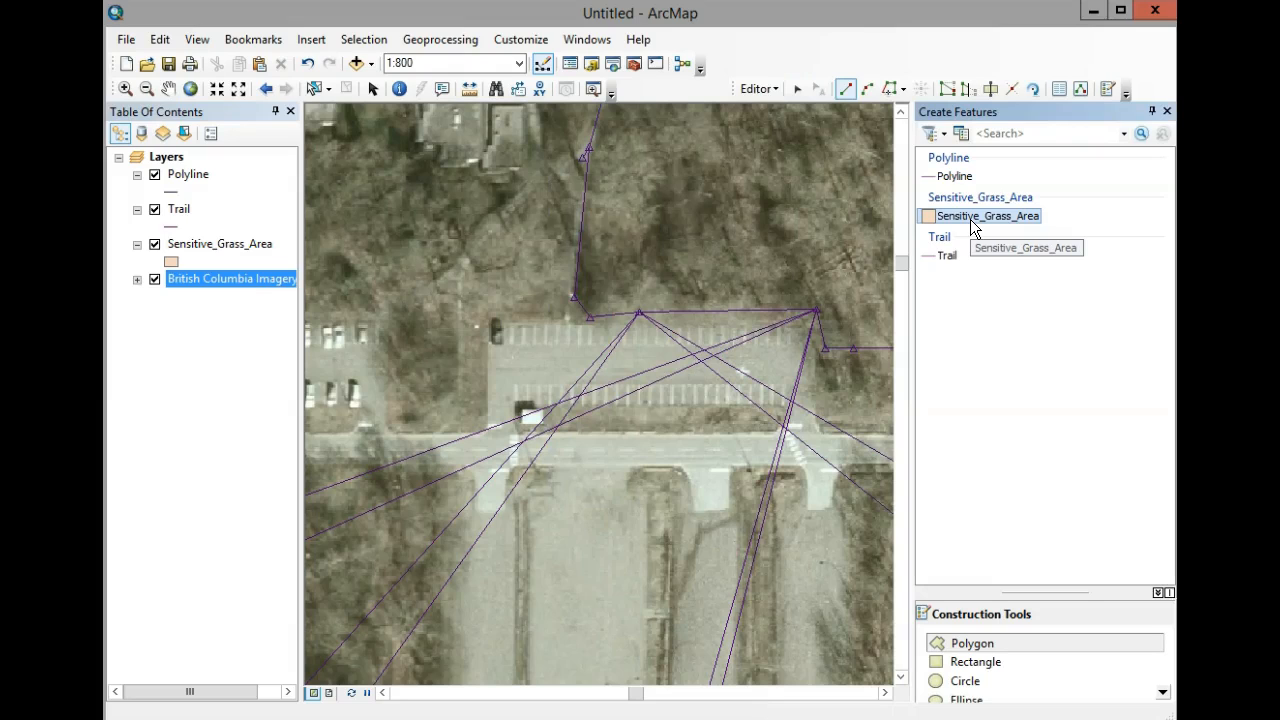
pyautogui.click(963, 648)
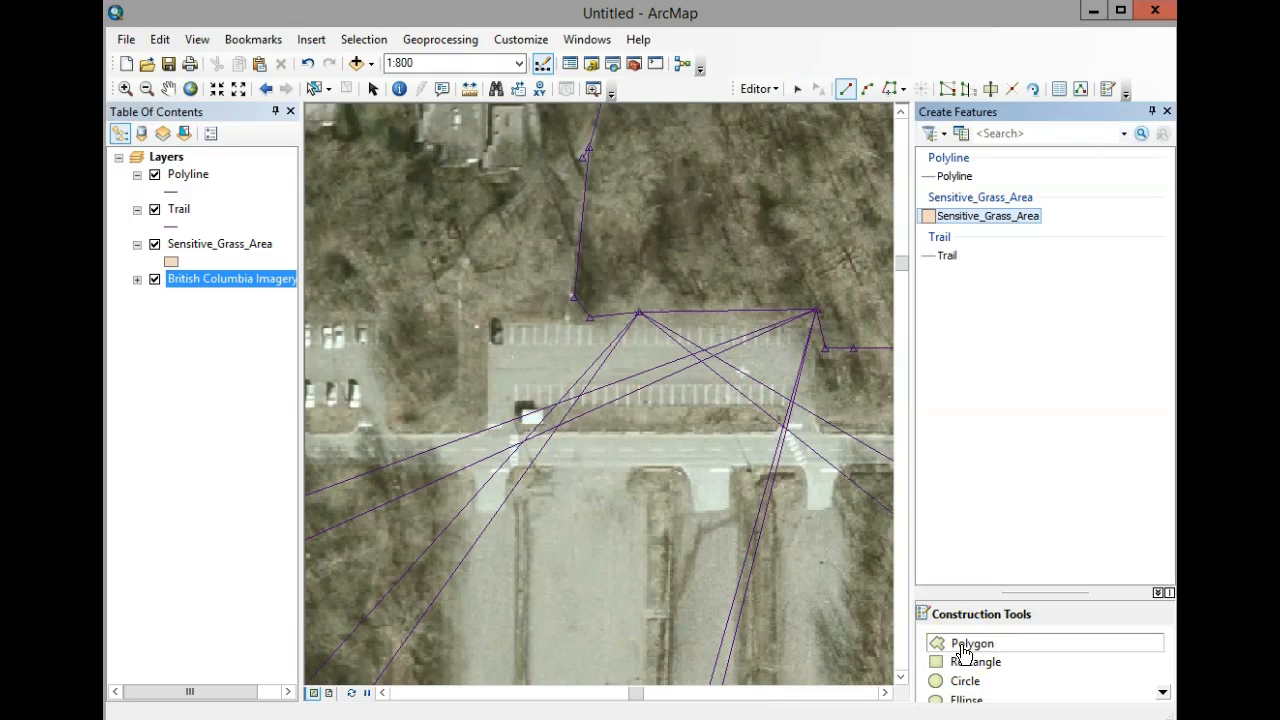
pyautogui.click(796, 89)
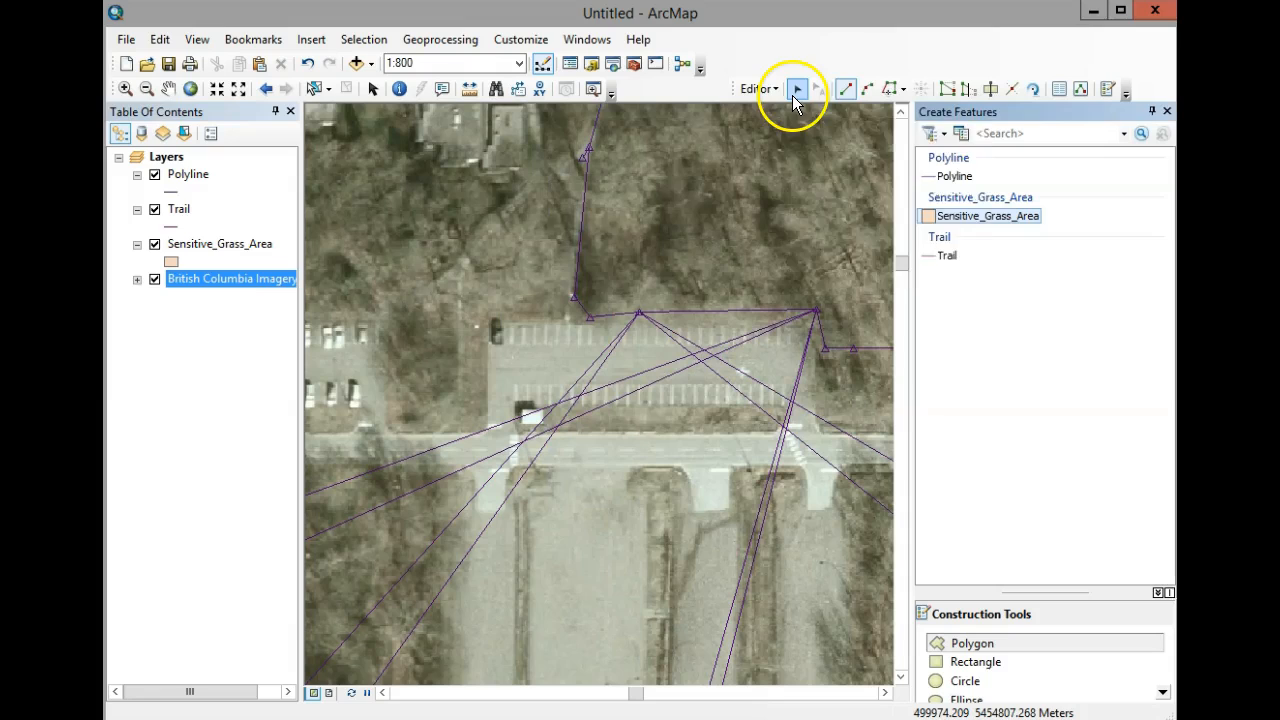
pyautogui.click(686, 295)
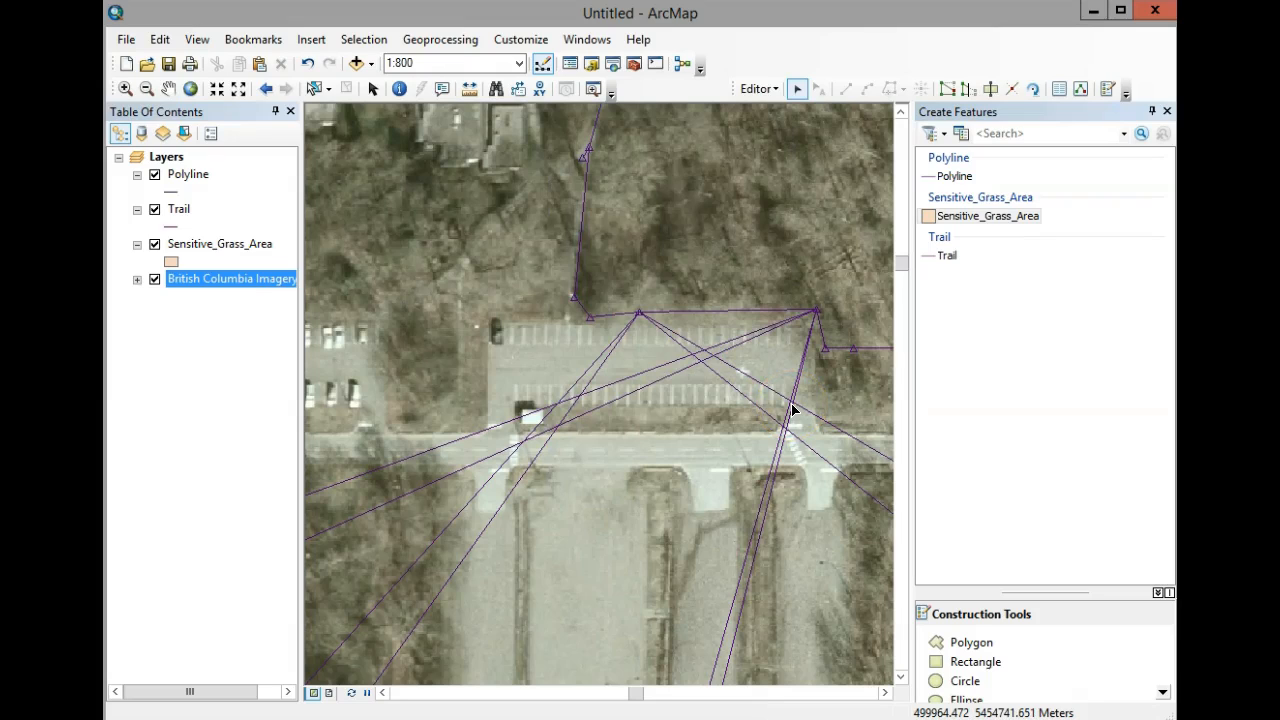
pyautogui.click(792, 409)
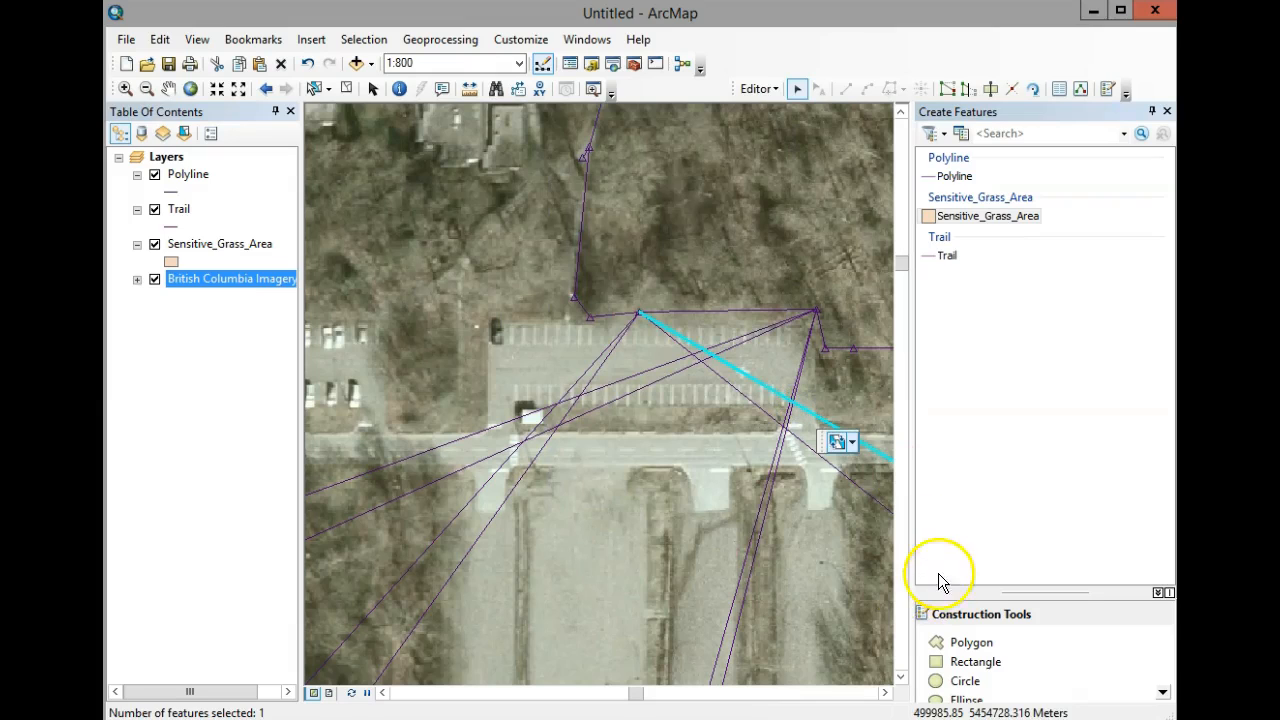
pyautogui.click(950, 643)
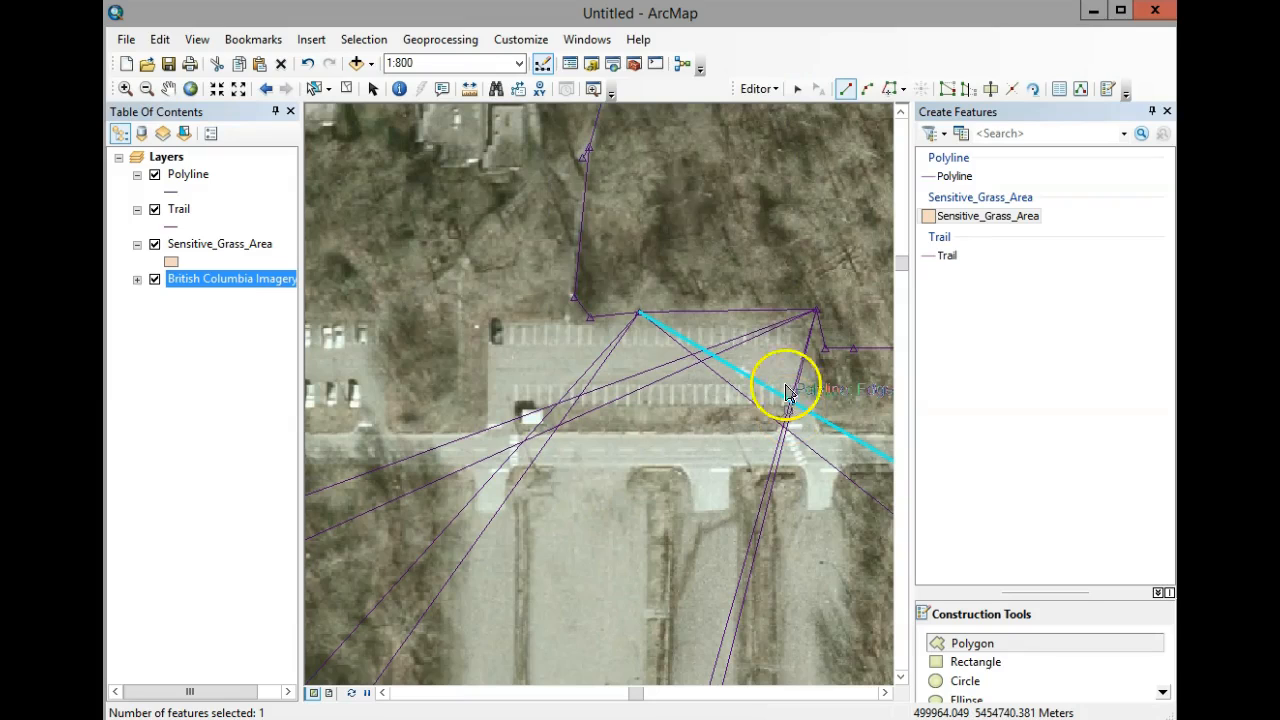
# Step: Show the Snapping toolbar above the Editor toolbar and check its point, end, vertex and edge snapping options
pyautogui.click(772, 89)
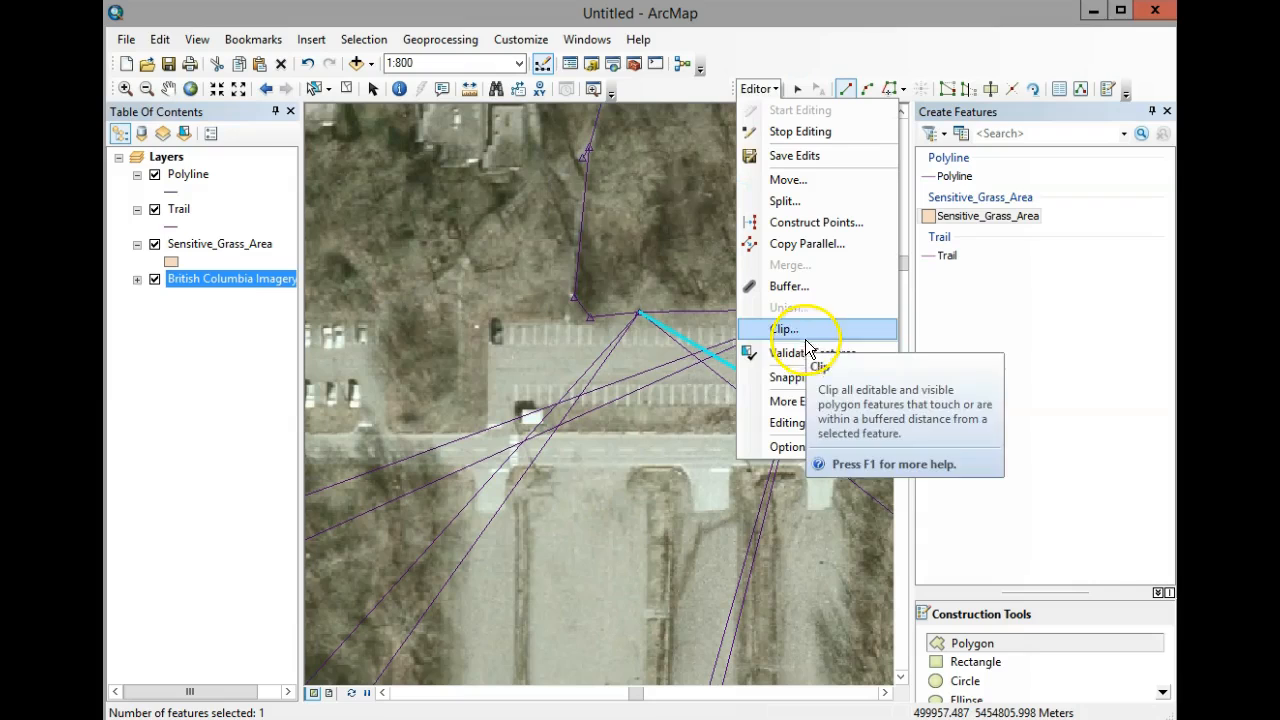
pyautogui.moveTo(886, 377)
pyautogui.click(938, 380)
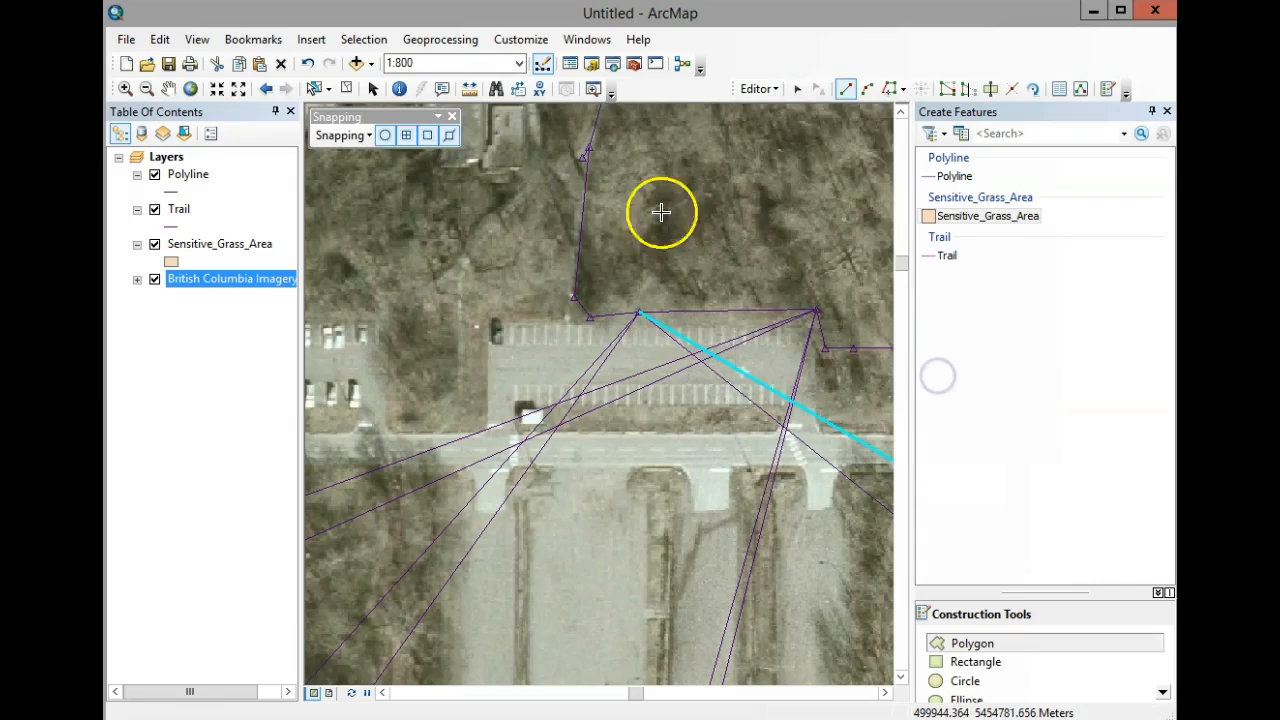
pyautogui.moveTo(404, 117); pyautogui.dragTo(826, 36)
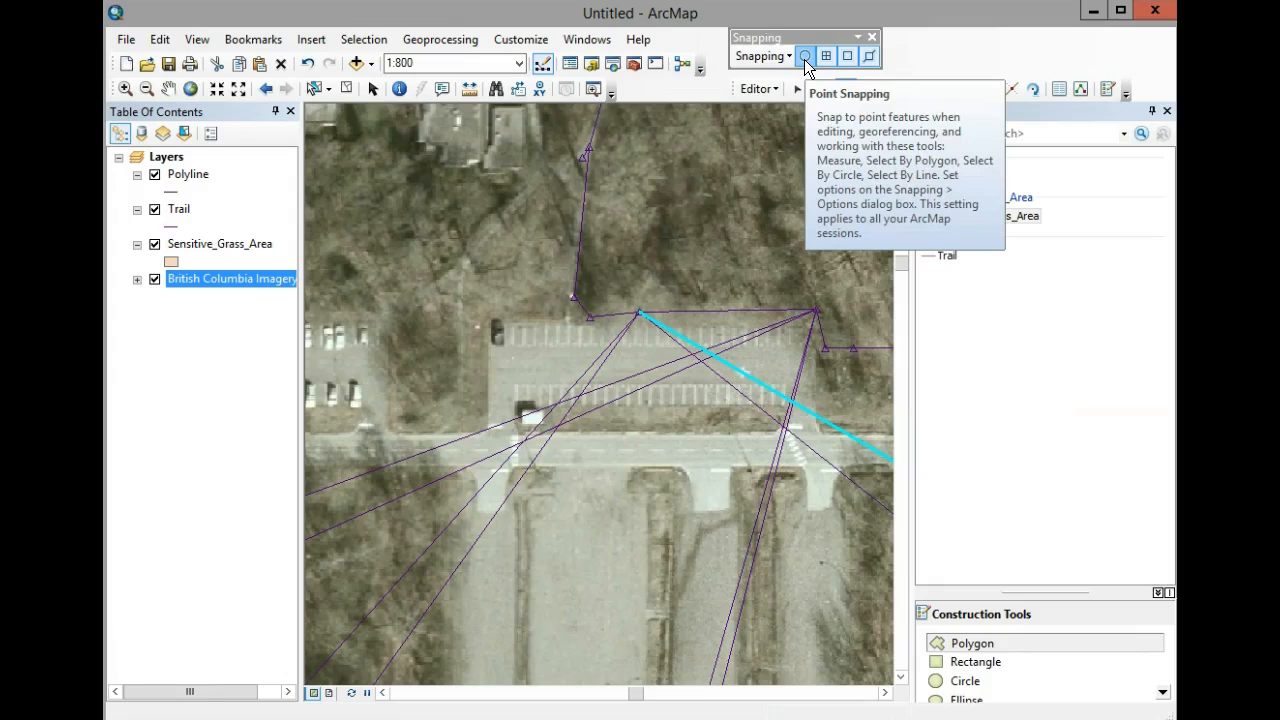
pyautogui.click(825, 60)
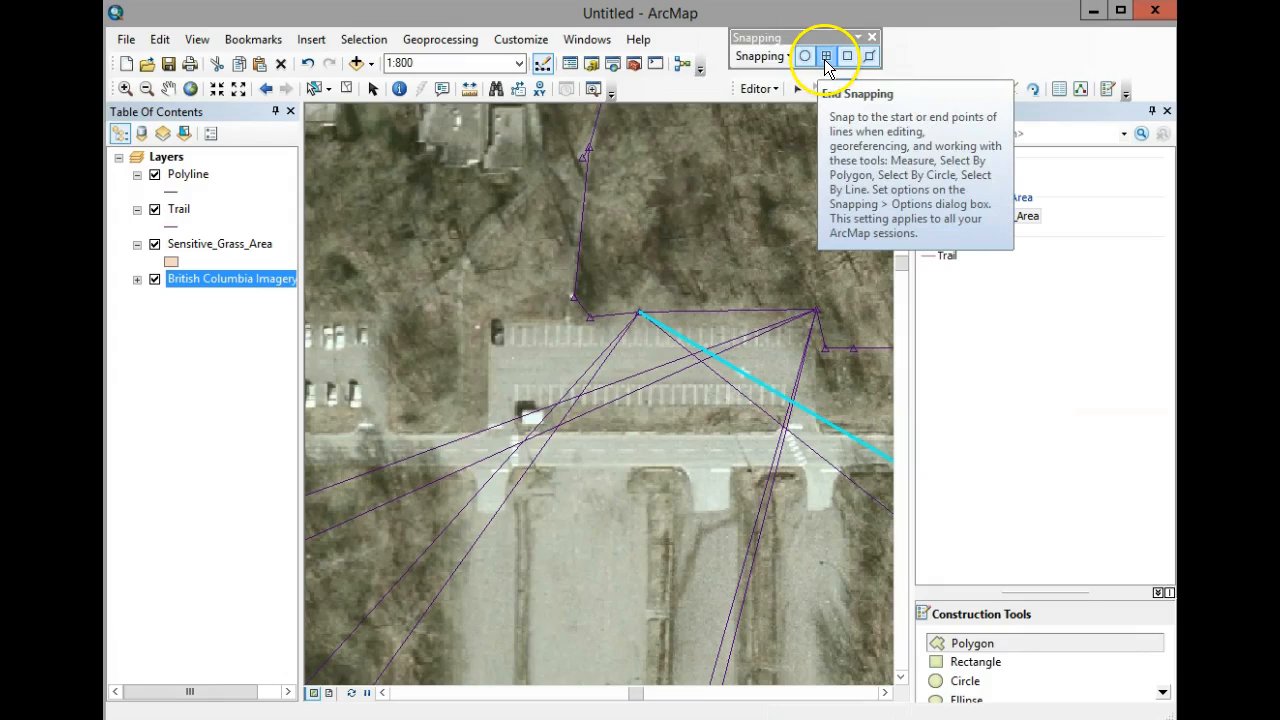
pyautogui.click(847, 60)
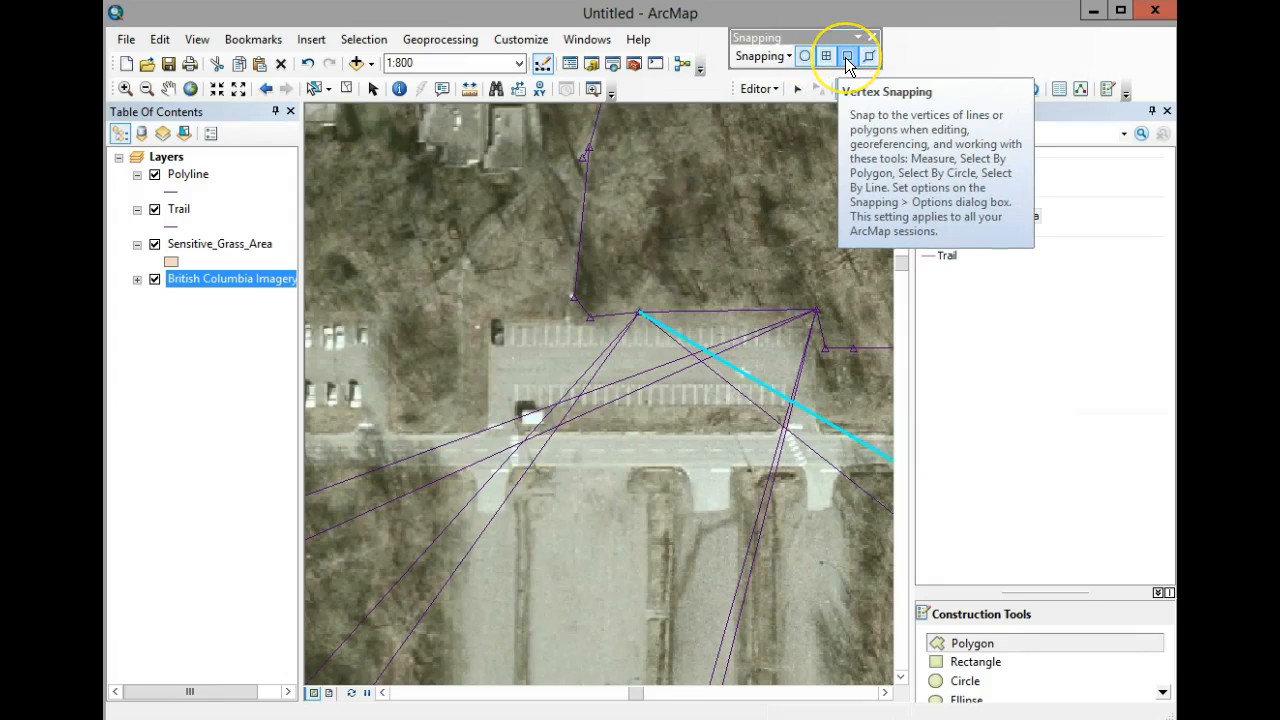
pyautogui.click(862, 60)
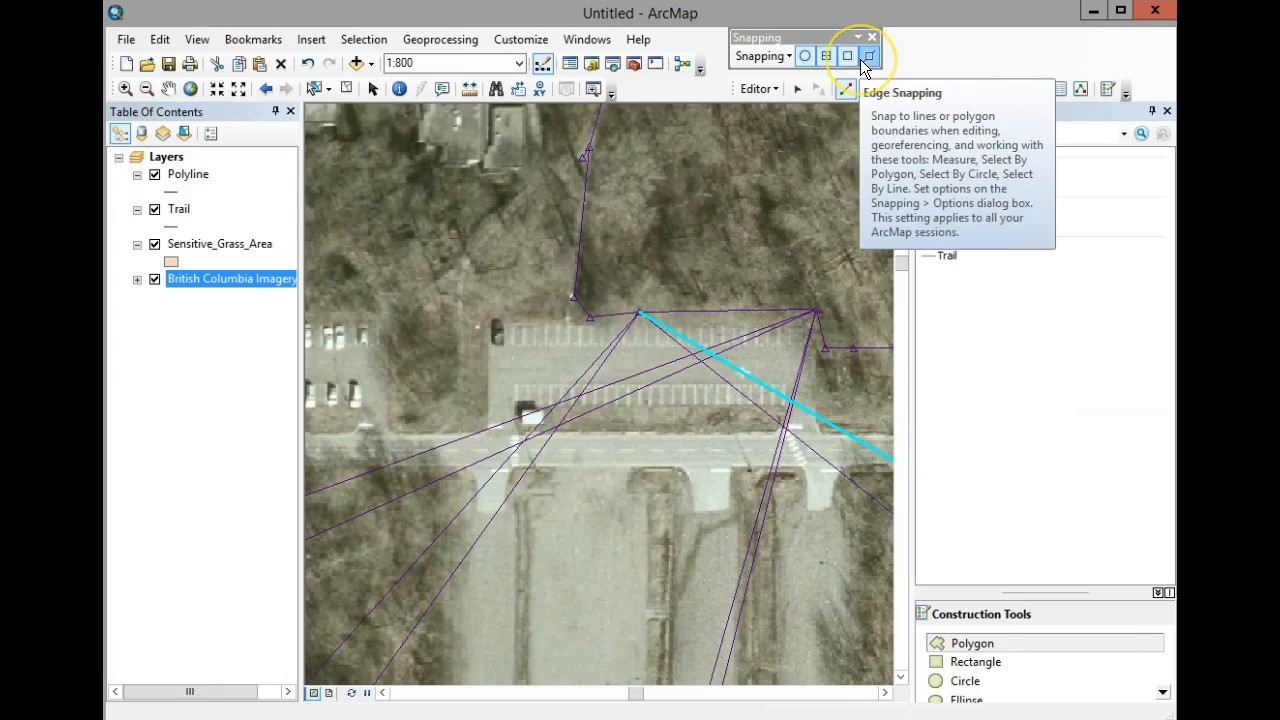
# Step: Draw the four-cornered Sensitive_Grass_Area polygon over the grass strip, snapping to where the survey lines cross, and finish the sketch
pyautogui.click(789, 408)
pyautogui.click(782, 430)
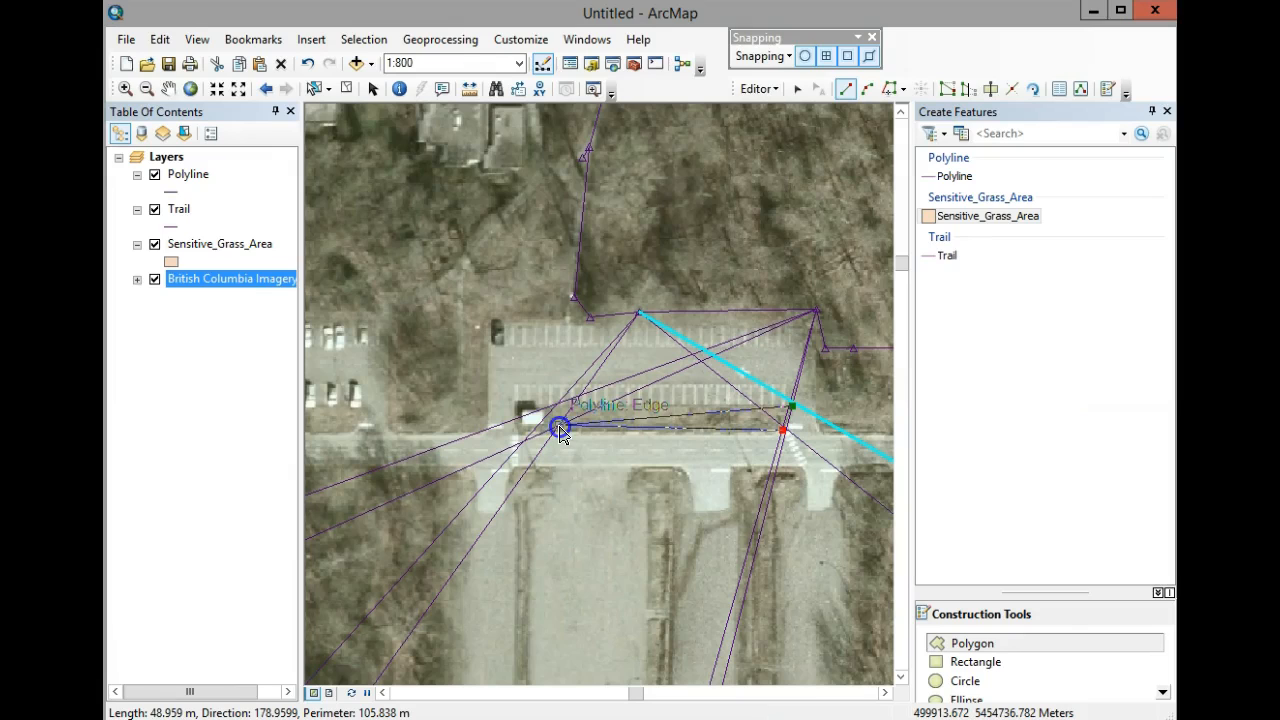
pyautogui.click(558, 425)
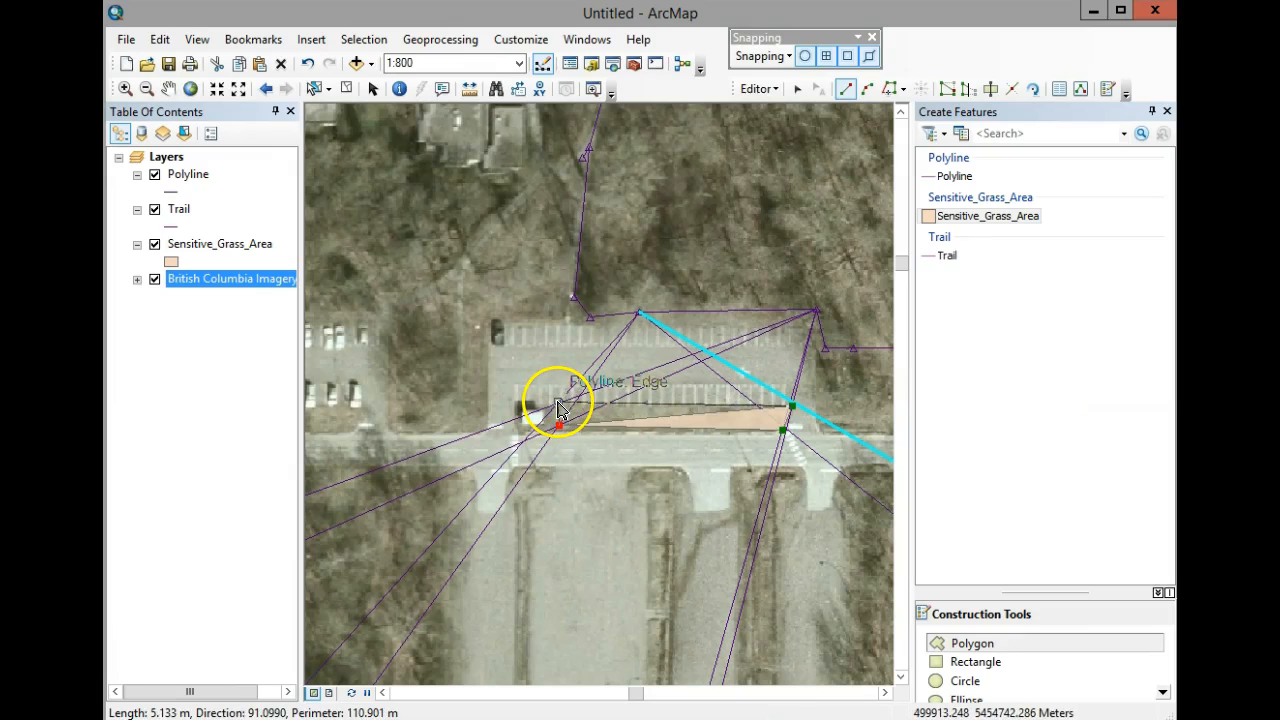
pyautogui.click(558, 404)
pyautogui.rightClick(558, 404)
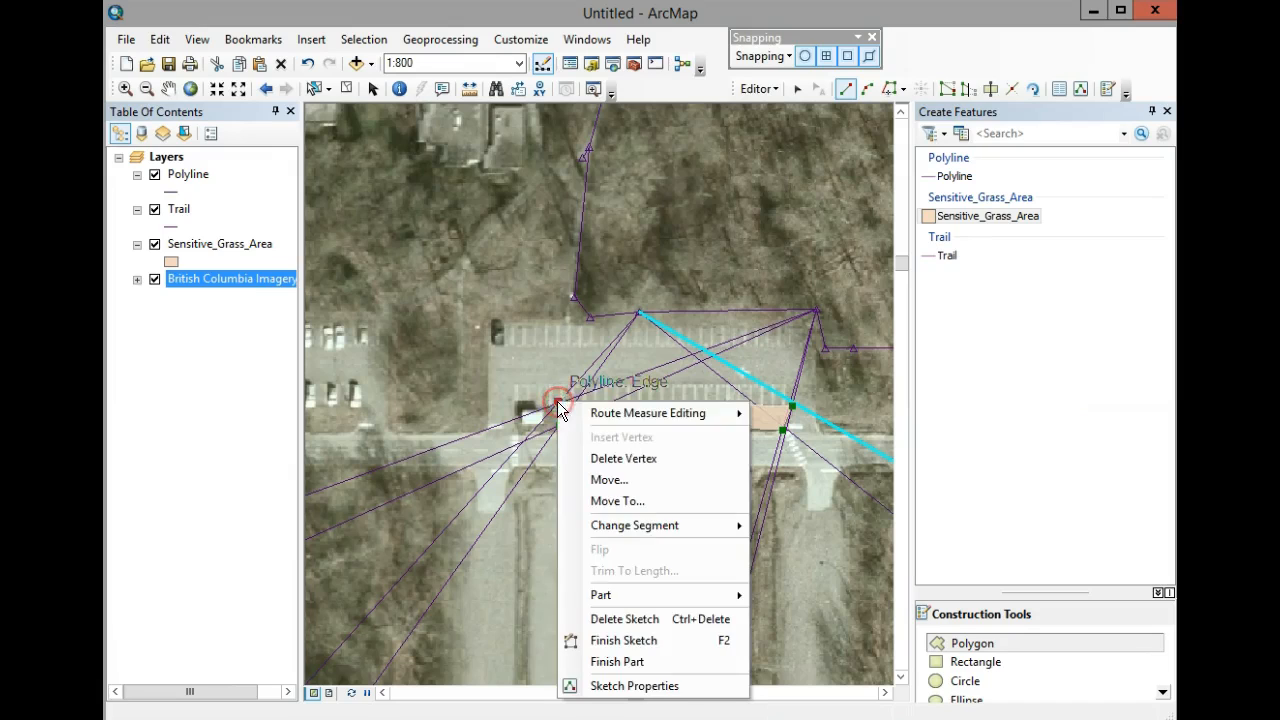
pyautogui.click(642, 642)
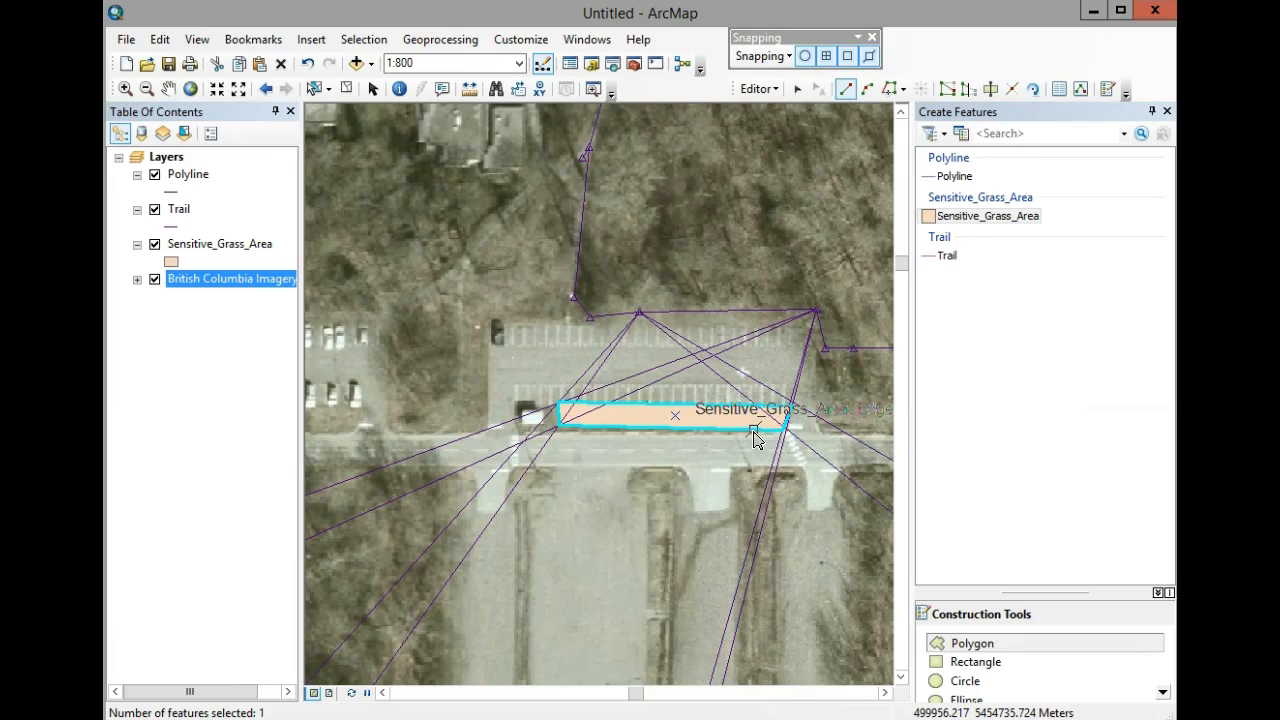
# Step: Check the grass polygon's length and area in its feature attributes and in the Sensitive_Grass_Area attribute table
pyautogui.click(1061, 90)
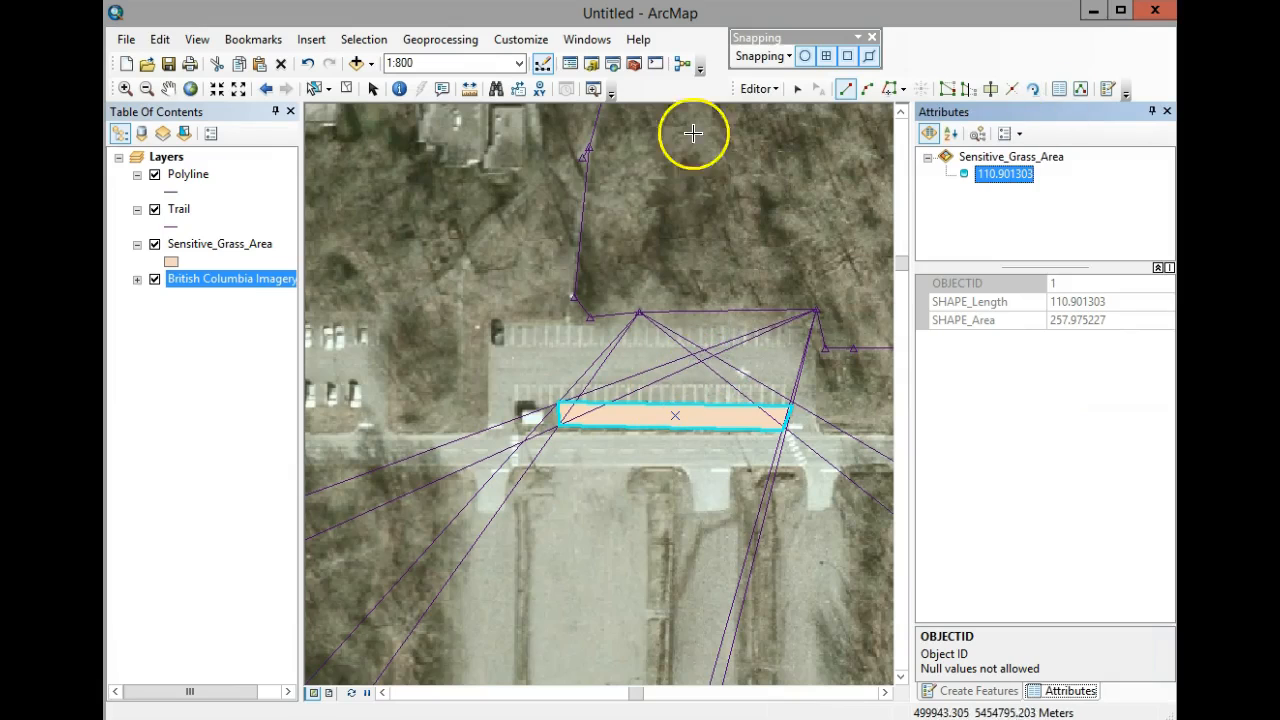
pyautogui.click(797, 89)
pyautogui.click(700, 418)
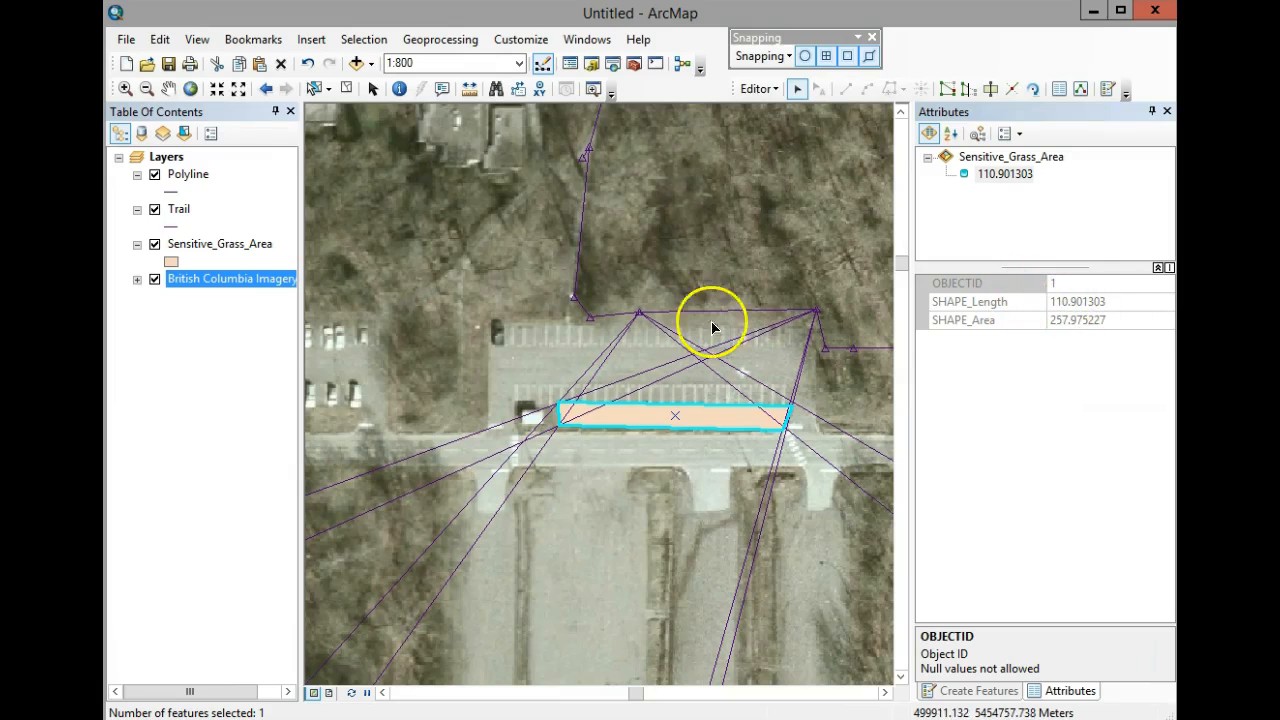
pyautogui.rightClick(205, 244)
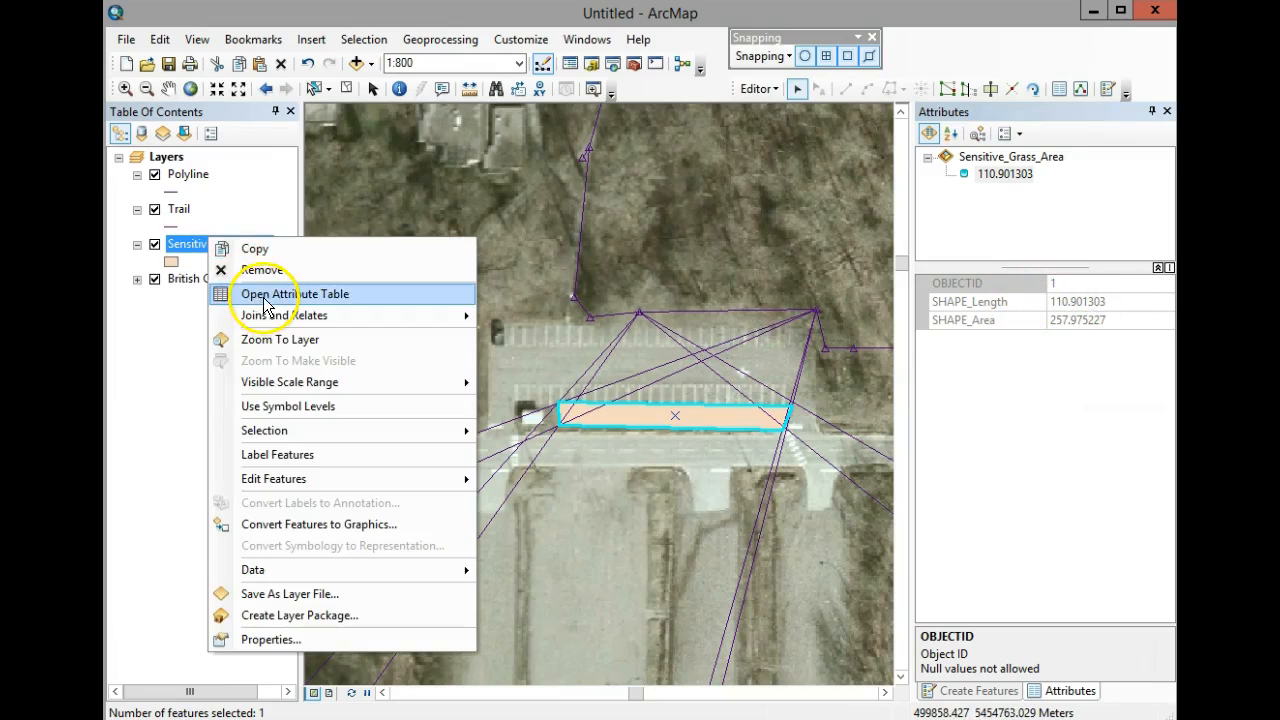
pyautogui.click(258, 294)
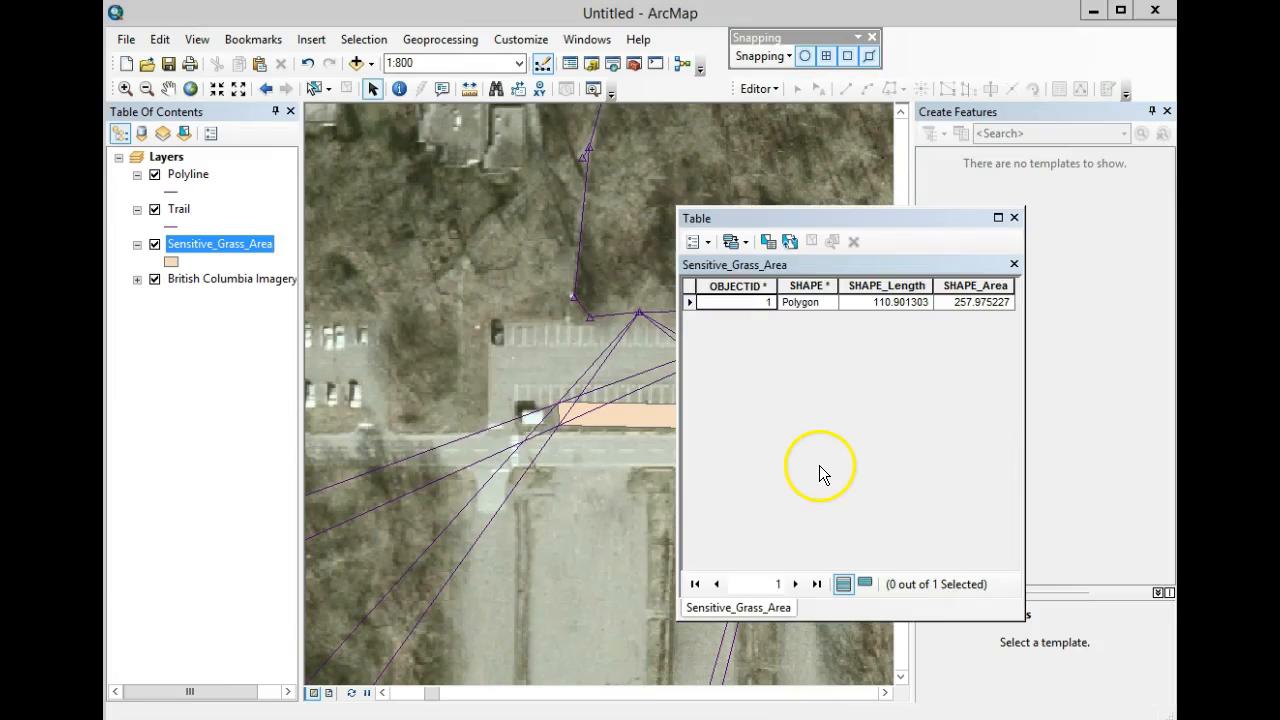
pyautogui.click(1014, 218)
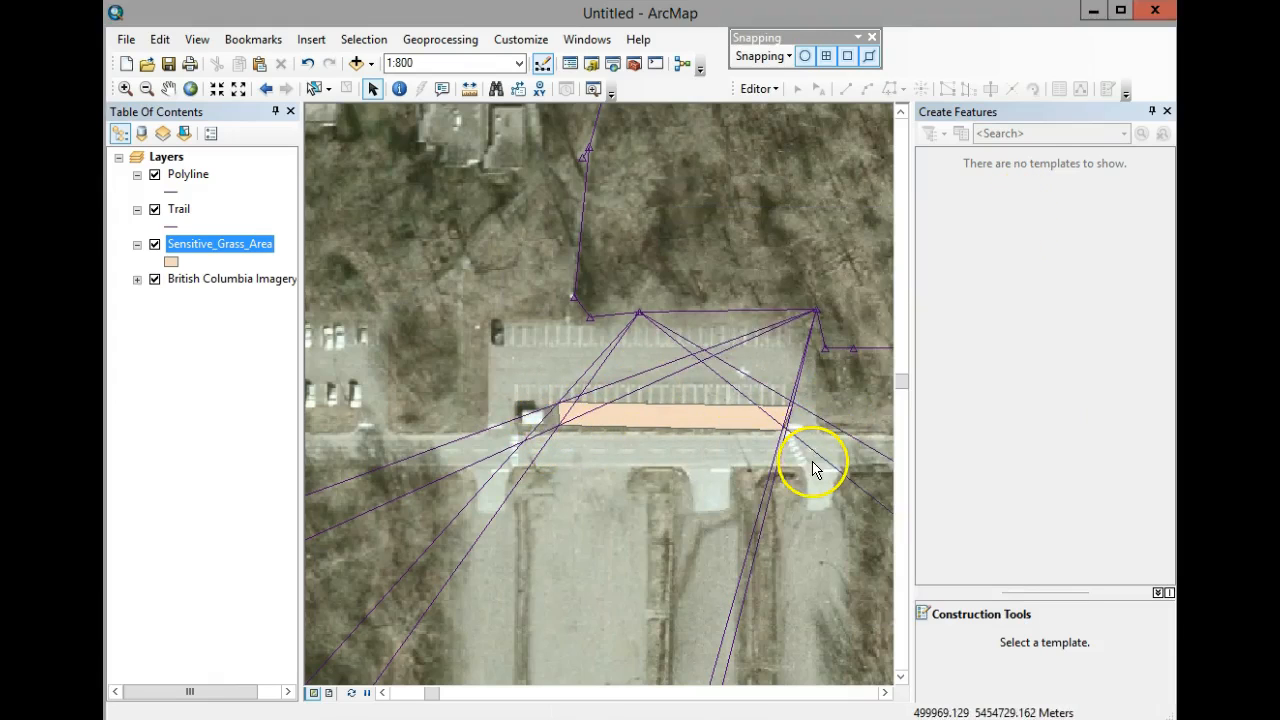
# Step: Change the Sensitive_Grass_Area layer symbol to the light Green ESRI preset with a 0.40 black outline
pyautogui.click(172, 262)
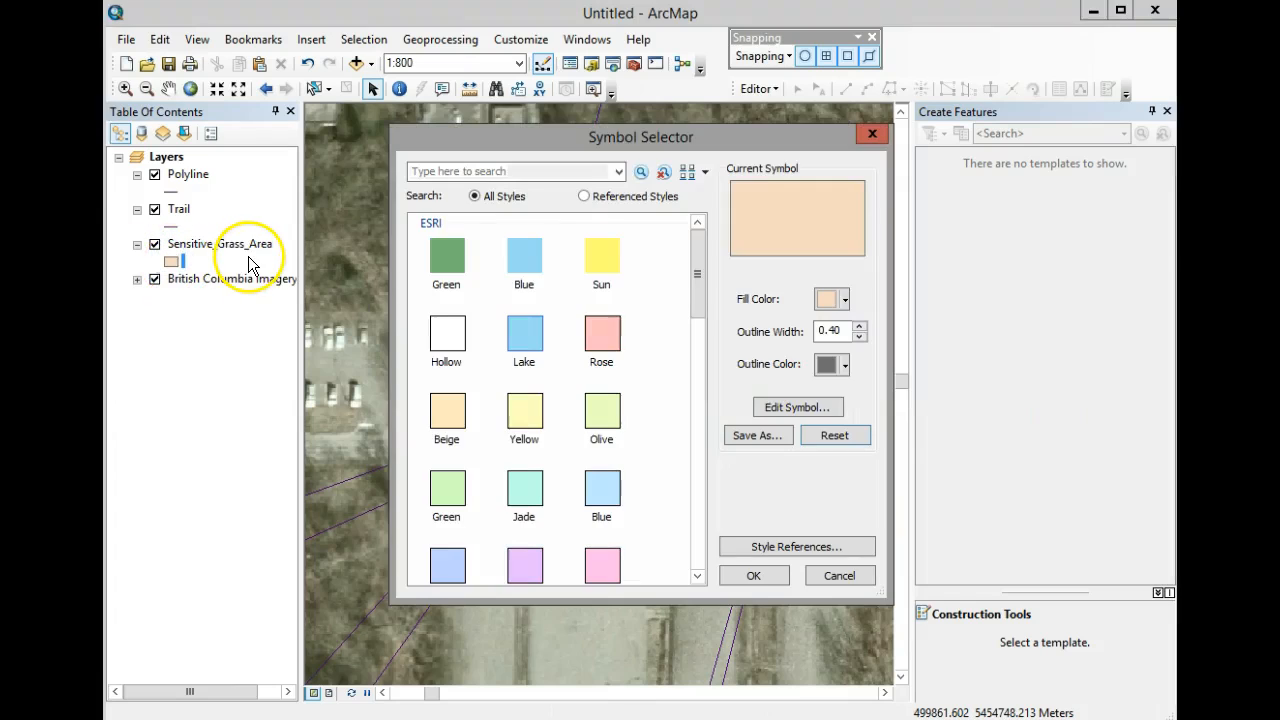
pyautogui.click(446, 258)
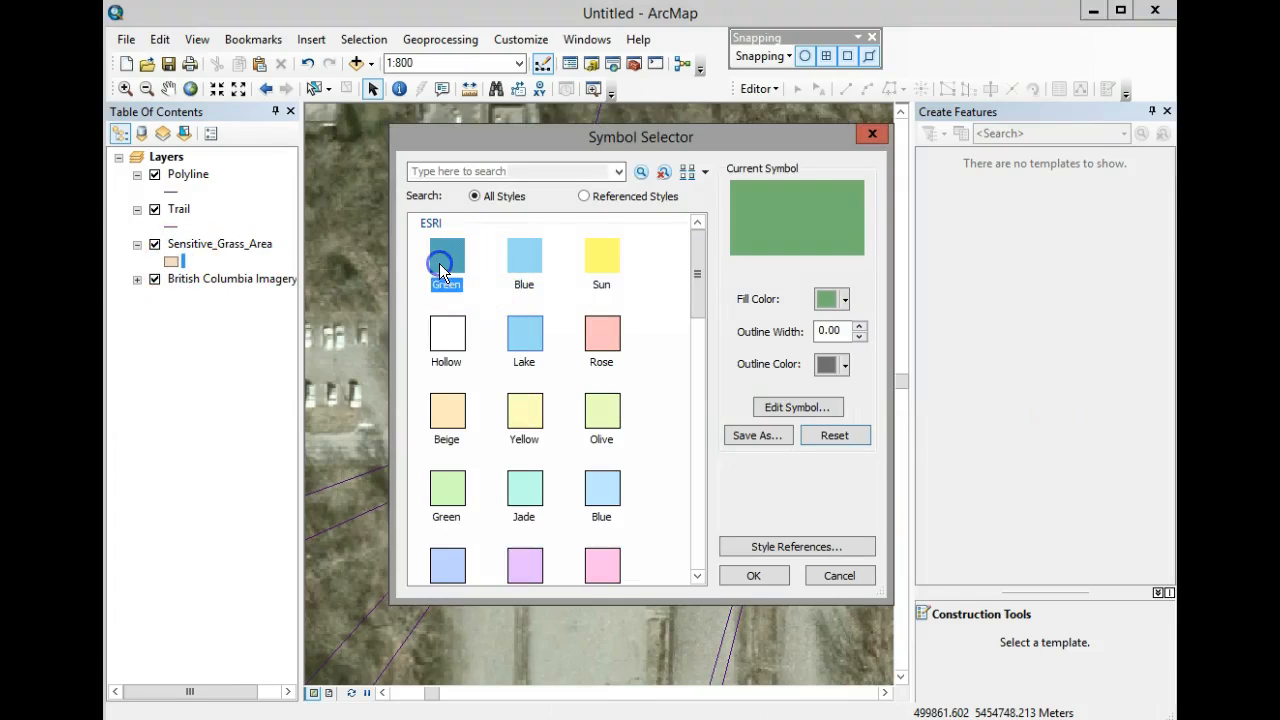
pyautogui.click(450, 488)
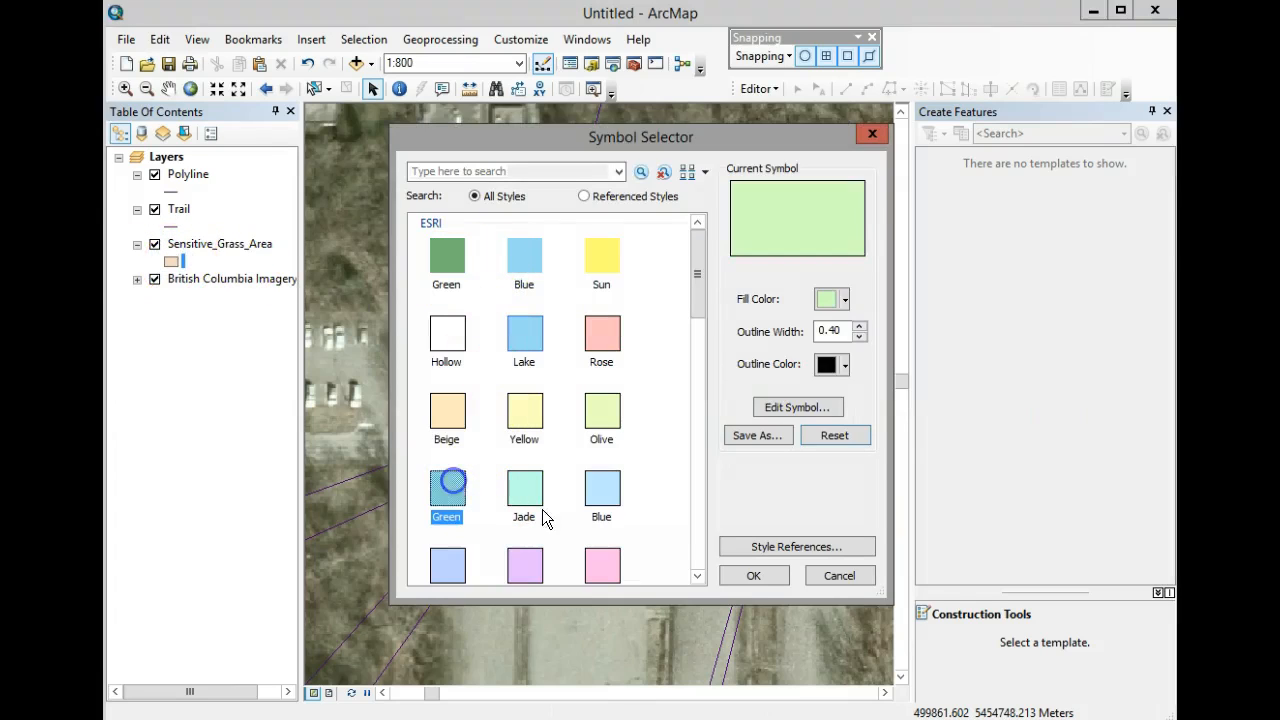
pyautogui.click(750, 578)
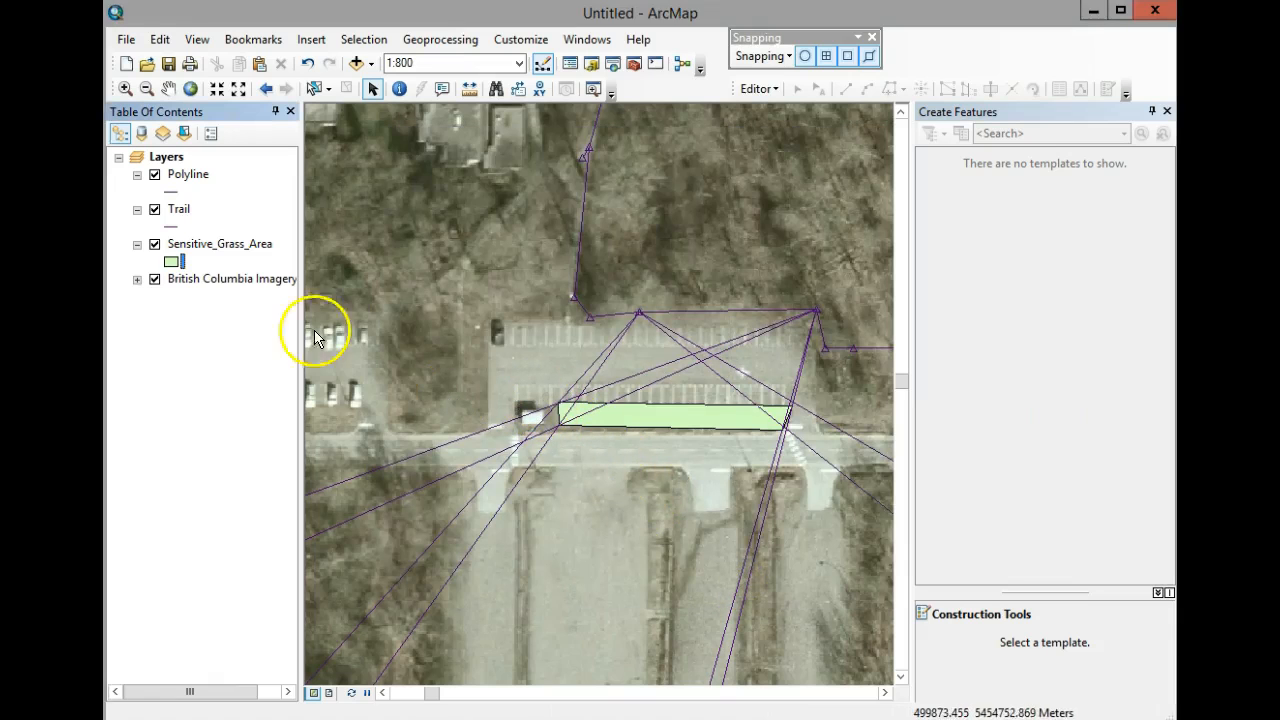